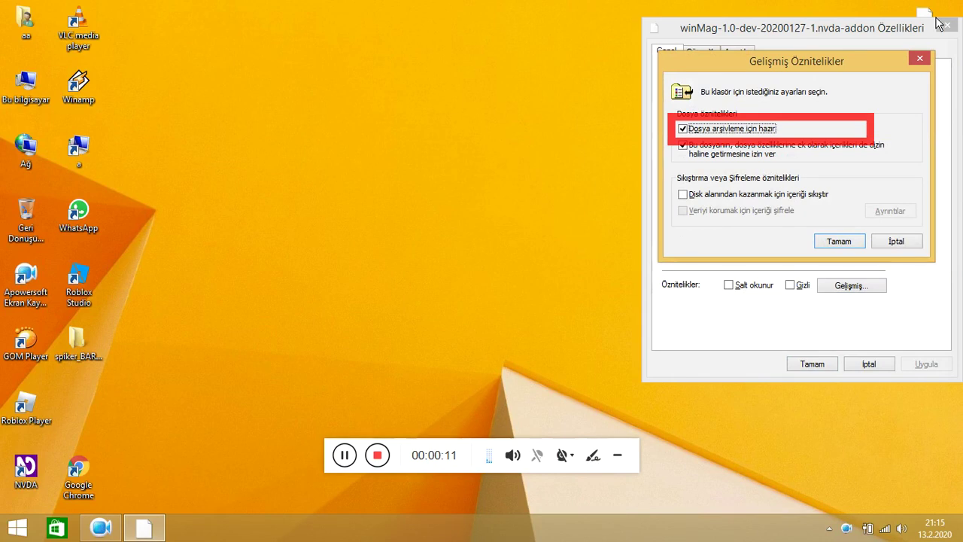
Step: Enable content compression to save disk space for the winMag-1.0-dev-20200127-1.nvda-addon file and accept its properties
{"action": "key", "text": "Tab"}
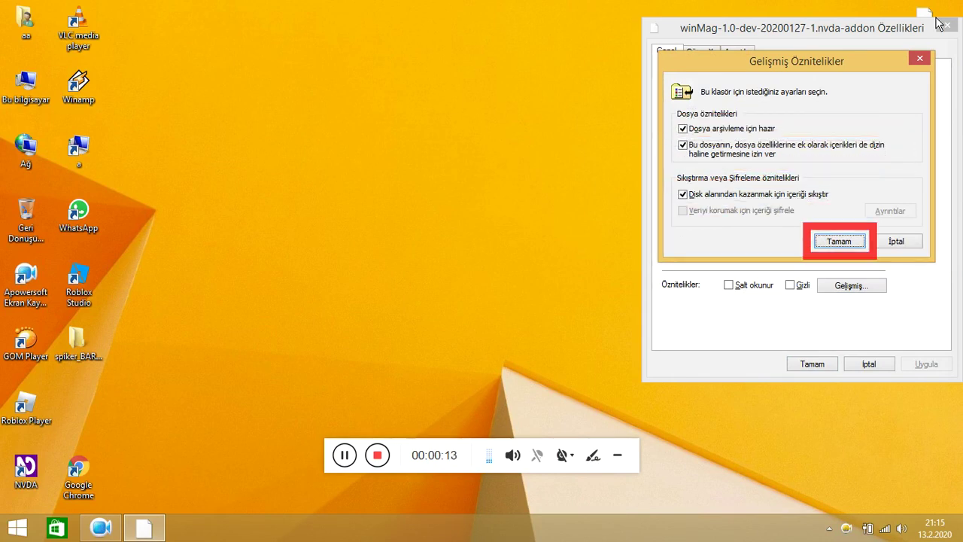
{"action": "key", "text": "Return"}
{"action": "key", "text": "Tab"}
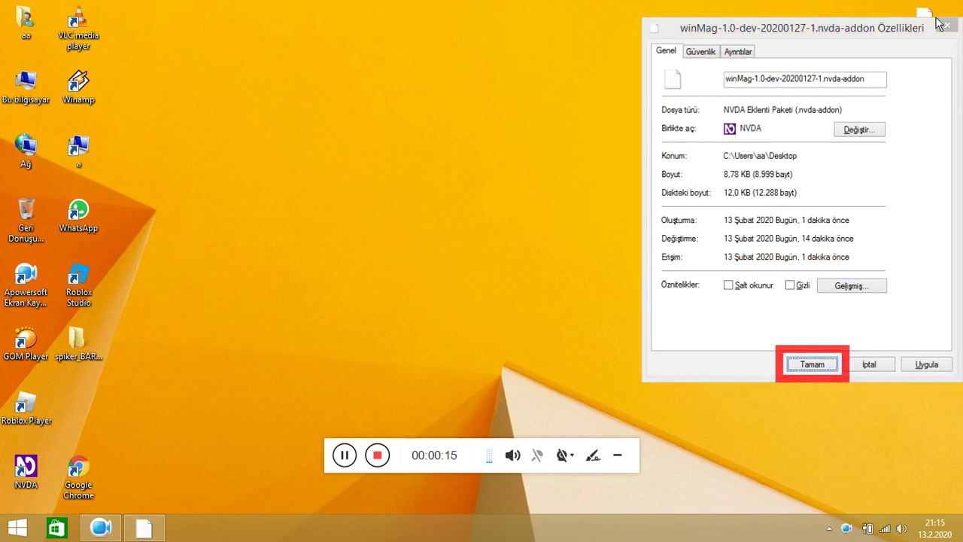
{"action": "key", "text": "Return"}
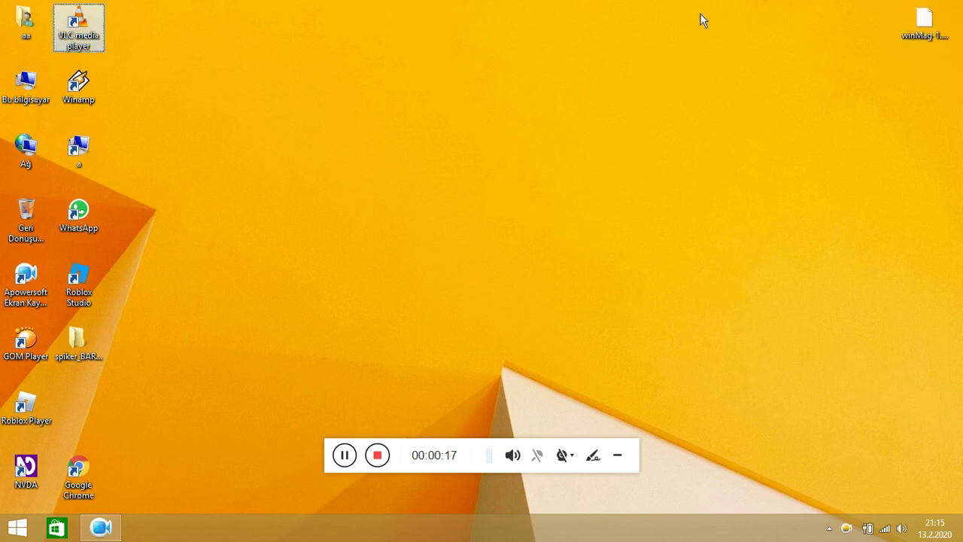
Step: Start installing the winMag add-on file from the desktop and read the information about the add-on
{"action": "key", "text": "Return"}
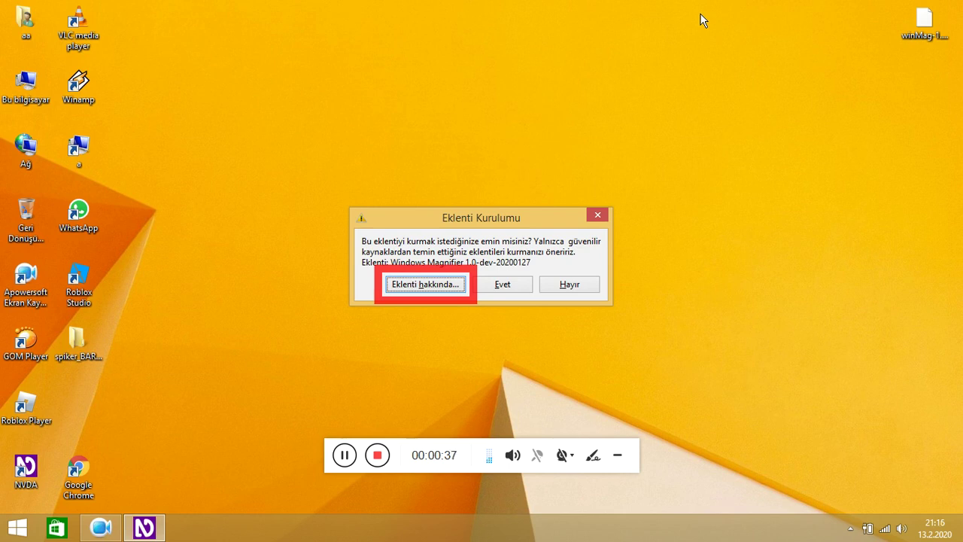
{"action": "key", "text": "Return"}
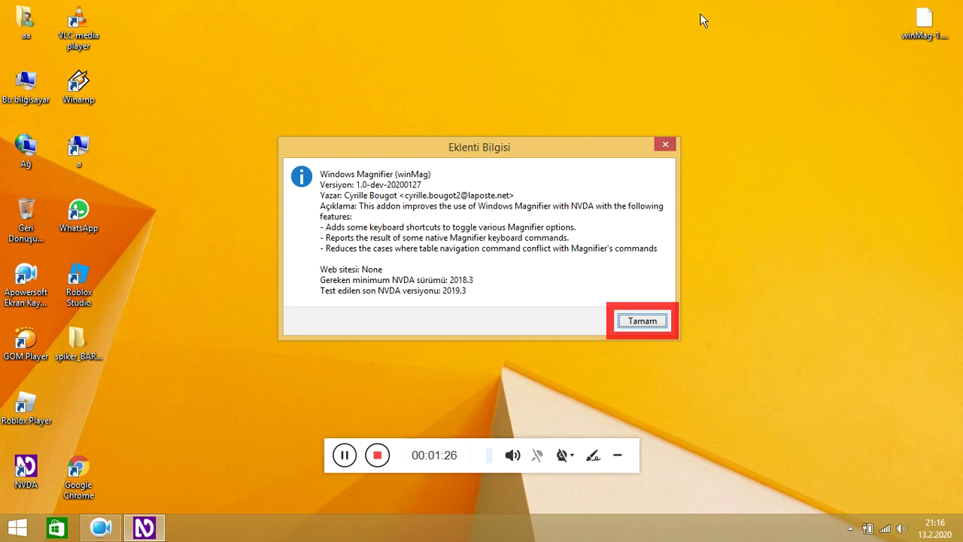
{"action": "key", "text": "Return"}
Step: Confirm the installation of the Windows Magnifier add-on and restart NVDA to apply it
{"action": "key", "text": "Tab"}
{"action": "key", "text": "Return"}
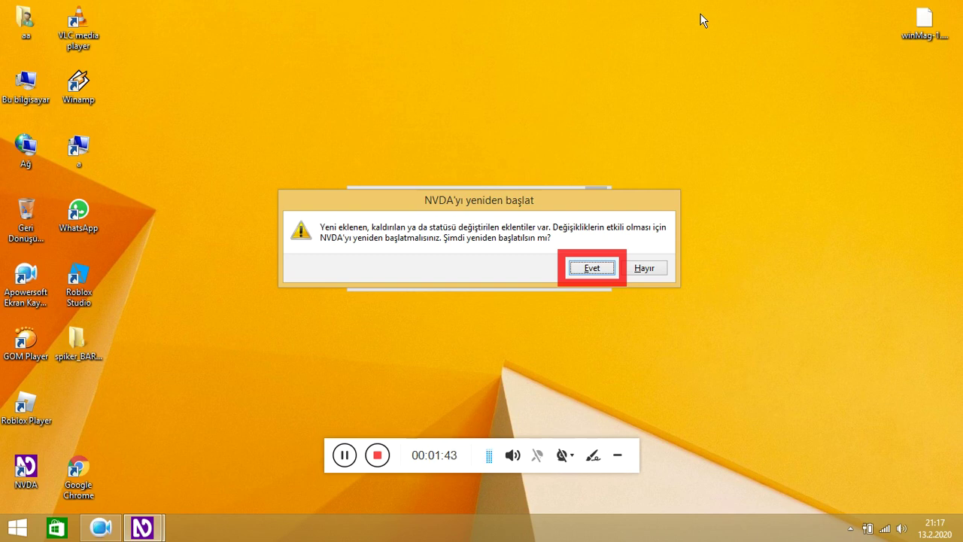
{"action": "key", "text": "Return"}
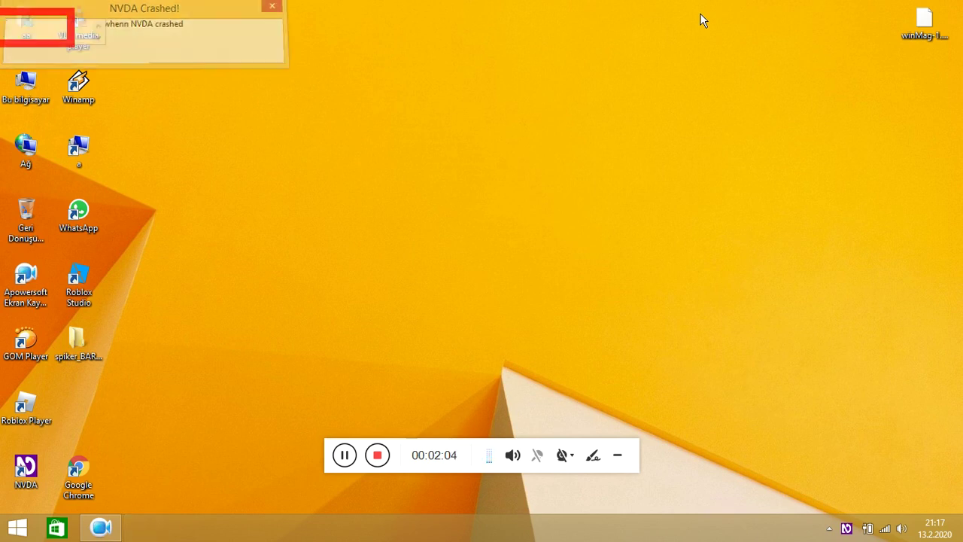
Step: Bring up NVDA's main command list and review its entries from Tercihler through File Reader
{"action": "key", "text": "insert+n"}
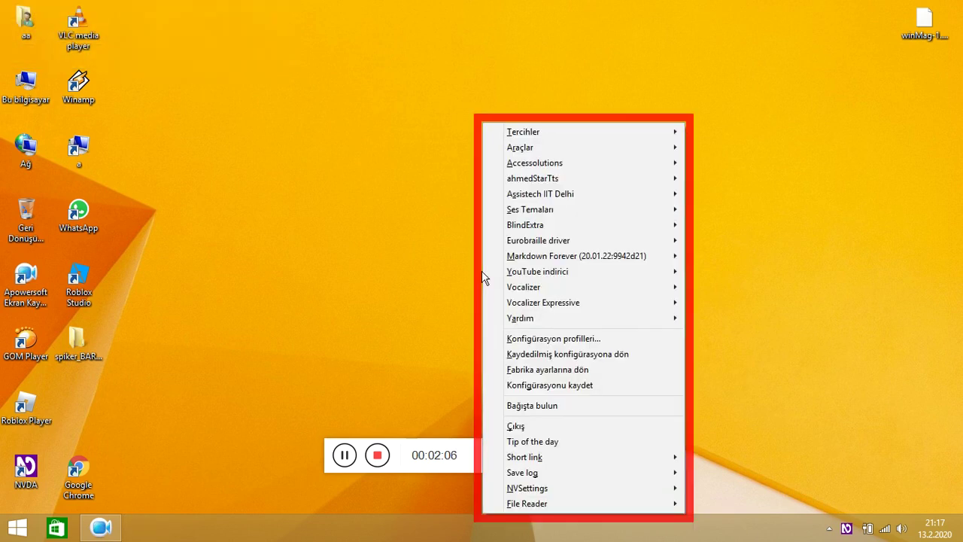
{"action": "key", "text": "Down"}
{"action": "key", "text": "Down"}
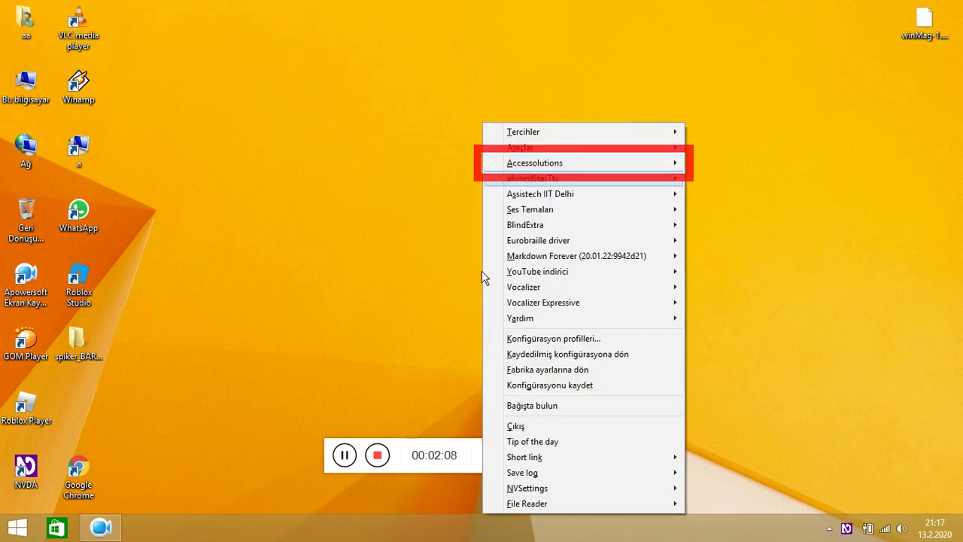
{"action": "key", "text": "Down"}
{"action": "key", "text": "Down"}
{"action": "key", "text": "Down"}
{"action": "key", "text": "Down"}
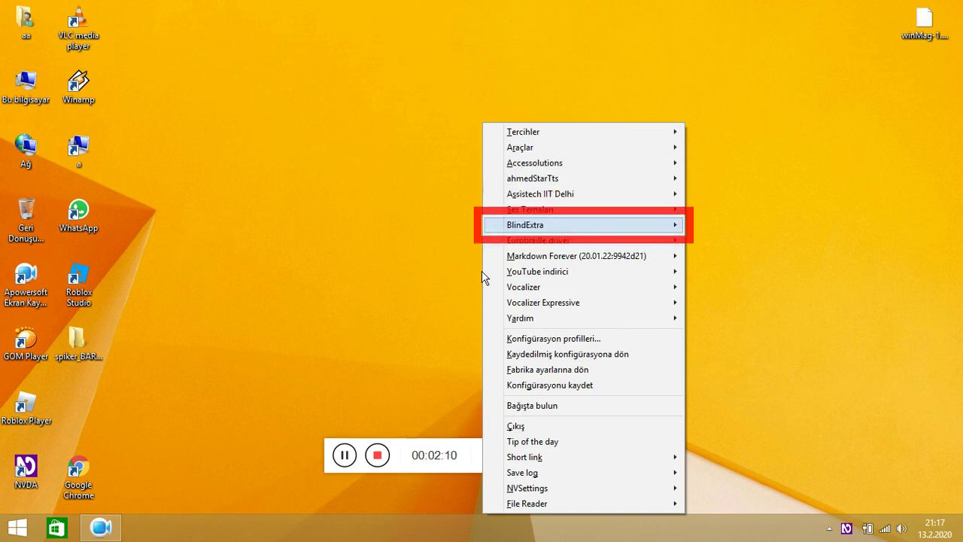
{"action": "key", "text": "Down"}
{"action": "key", "text": "Down"}
{"action": "key", "text": "Down"}
{"action": "key", "text": "Down"}
{"action": "key", "text": "Down"}
{"action": "key", "text": "Down"}
{"action": "key", "text": "Down"}
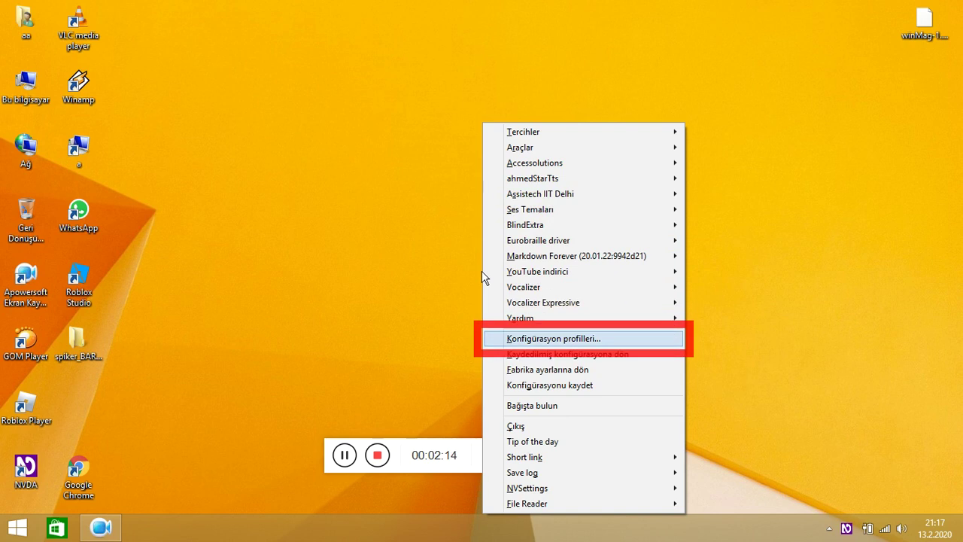
{"action": "key", "text": "Down"}
{"action": "key", "text": "Down"}
{"action": "key", "text": "Down"}
{"action": "key", "text": "Down"}
{"action": "key", "text": "Down"}
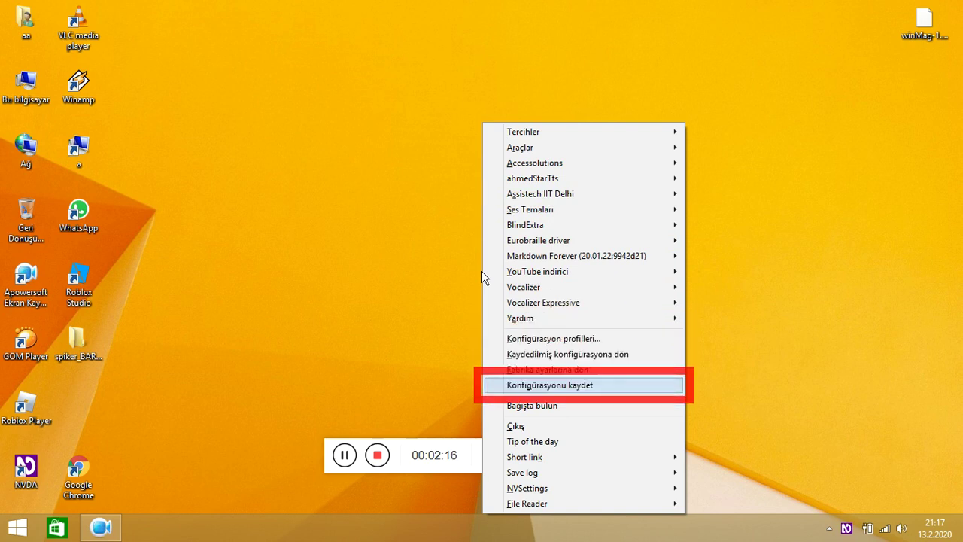
{"action": "key", "text": "Down"}
{"action": "key", "text": "Down"}
{"action": "key", "text": "Down"}
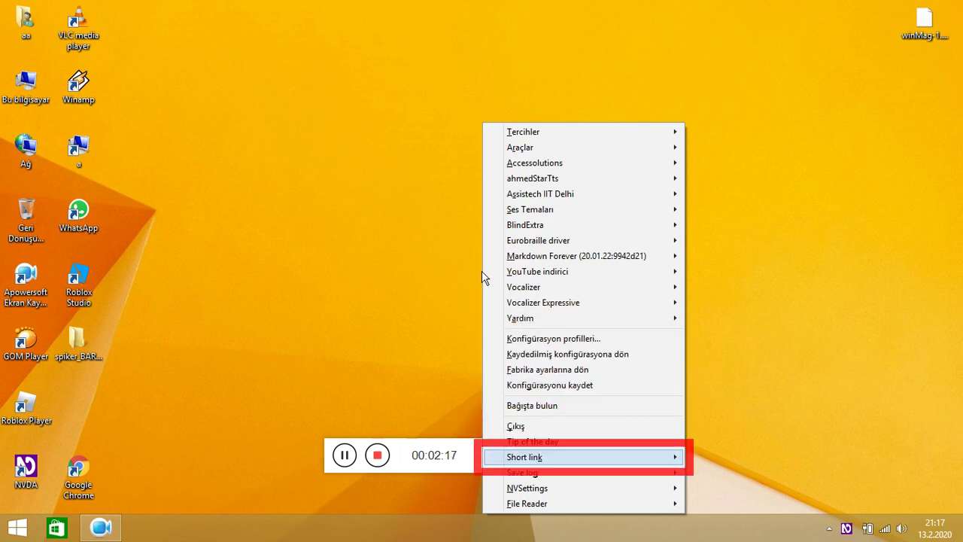
{"action": "key", "text": "Down"}
{"action": "key", "text": "Down"}
{"action": "key", "text": "Down"}
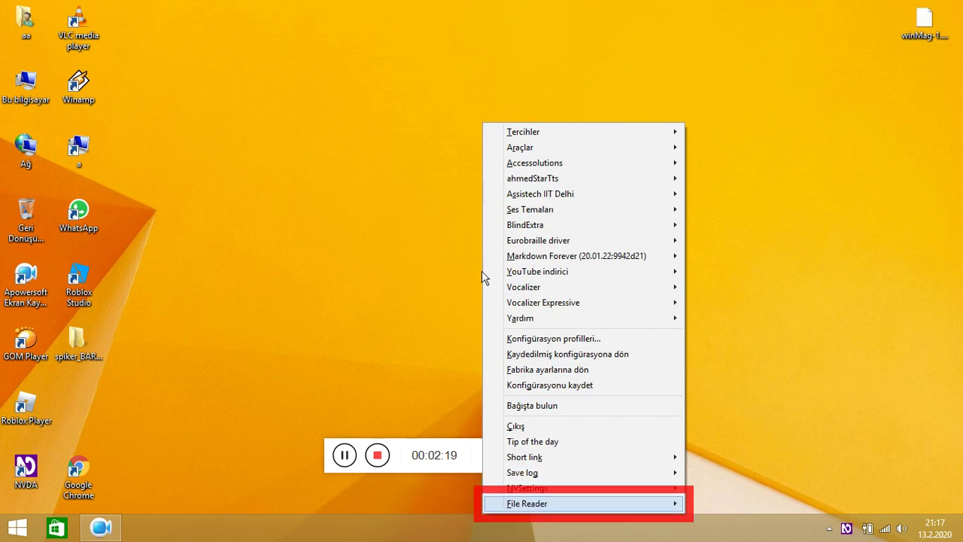
Step: Review the Tercihler entries, from the punctuation dictionary and add-on settings through Manage emoticons
{"action": "key", "text": "Right"}
{"action": "key", "text": "Left"}
{"action": "key", "text": "Right"}
{"action": "key", "text": "Down"}
{"action": "key", "text": "Down"}
{"action": "key", "text": "Down"}
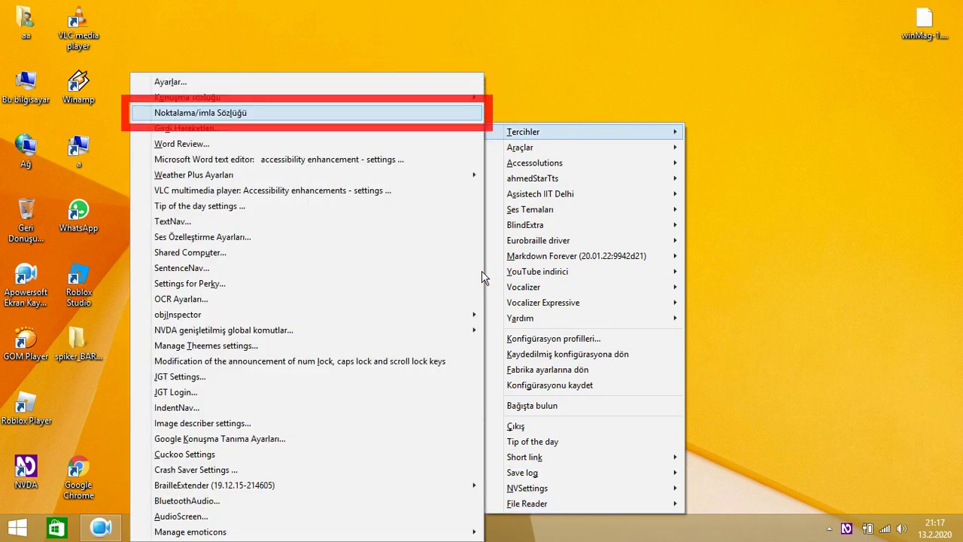
{"action": "key", "text": "Down"}
{"action": "key", "text": "Down"}
{"action": "key", "text": "Down"}
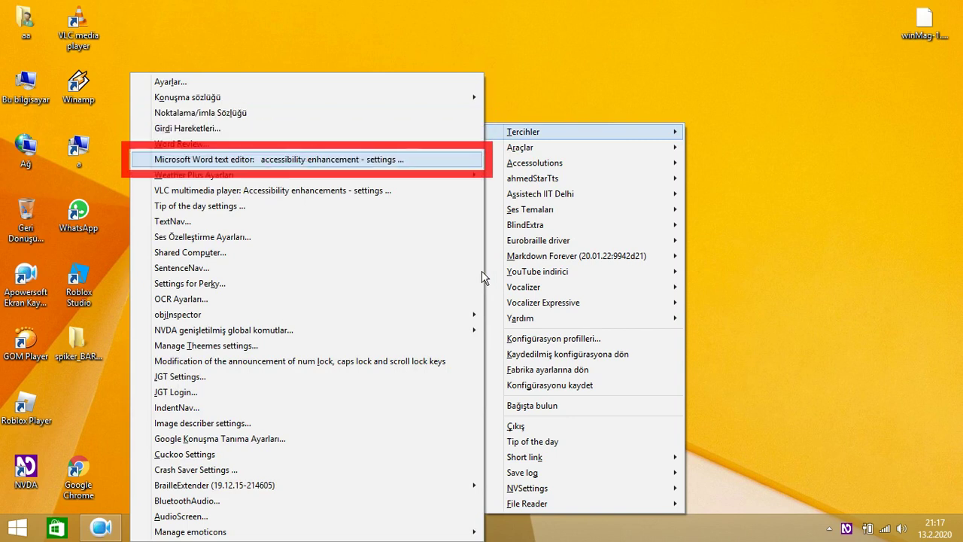
{"action": "key", "text": "Down"}
{"action": "key", "text": "Down"}
{"action": "key", "text": "Down"}
{"action": "key", "text": "Down"}
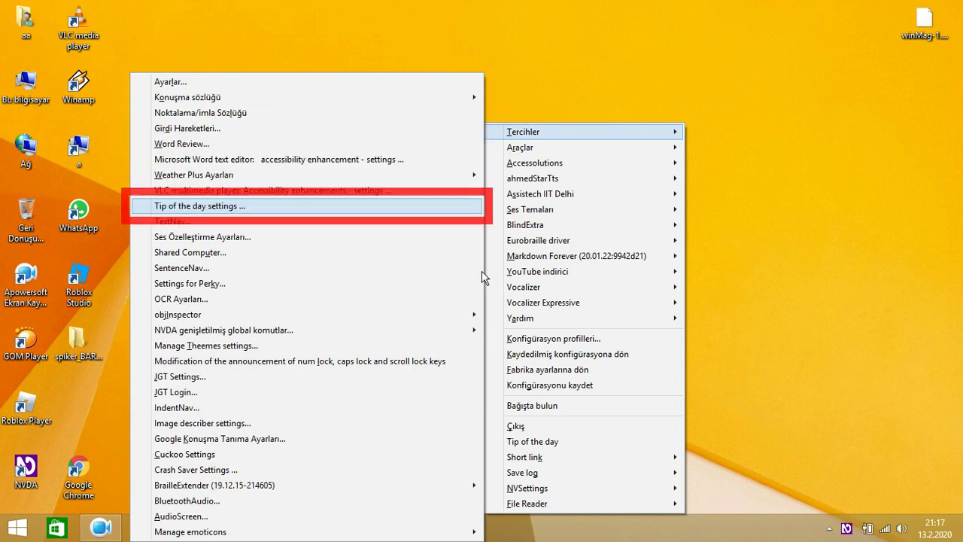
{"action": "key", "text": "Down"}
{"action": "key", "text": "Down"}
{"action": "key", "text": "Down"}
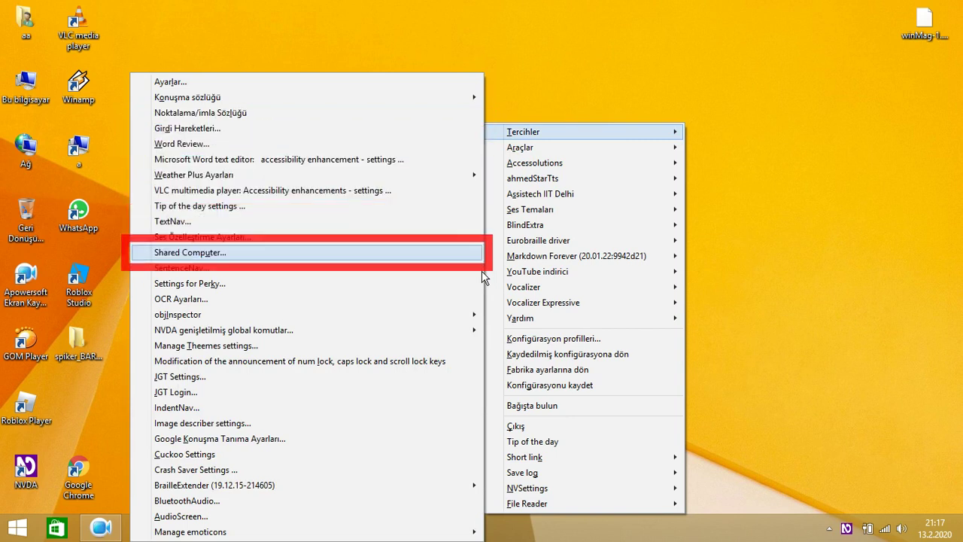
{"action": "key", "text": "Down"}
{"action": "key", "text": "Down"}
{"action": "key", "text": "Down"}
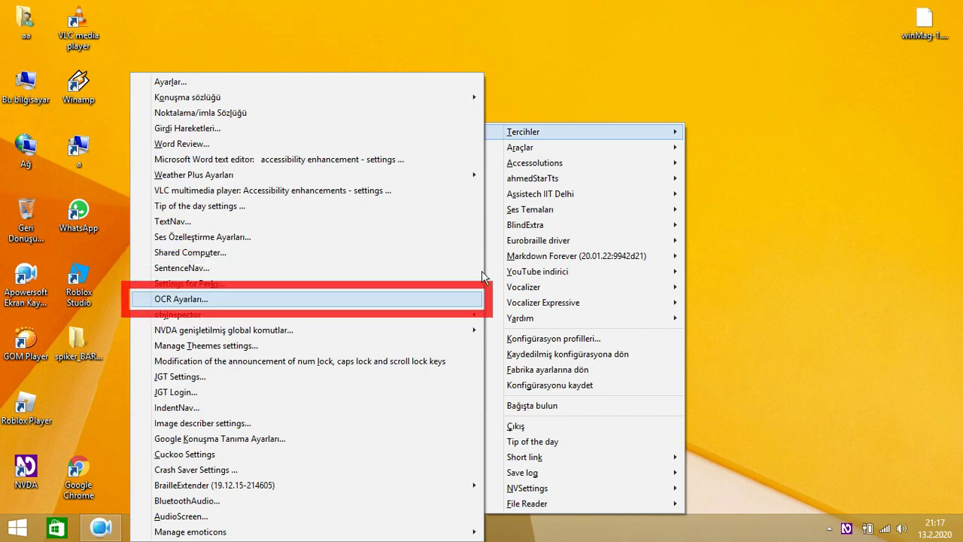
{"action": "key", "text": "Down"}
{"action": "key", "text": "Down"}
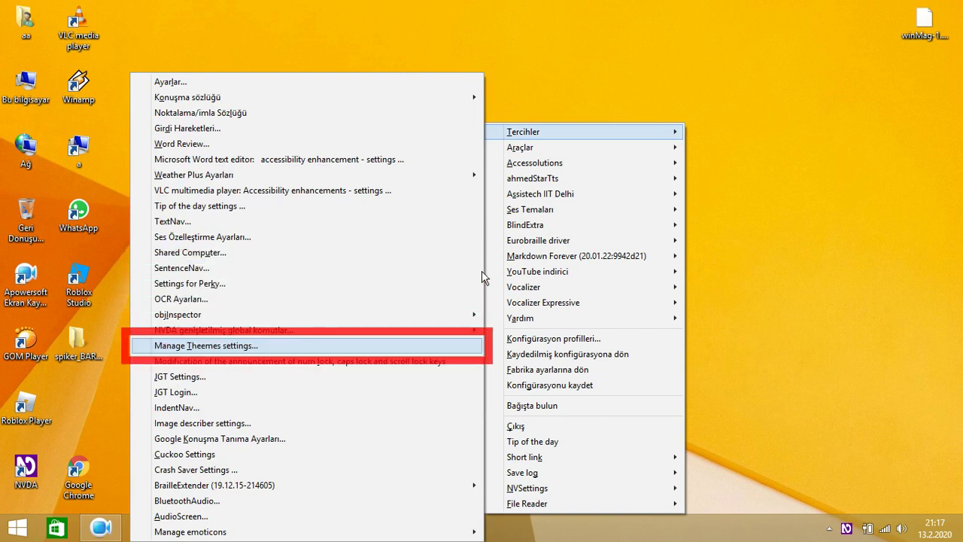
{"action": "key", "text": "Up"}
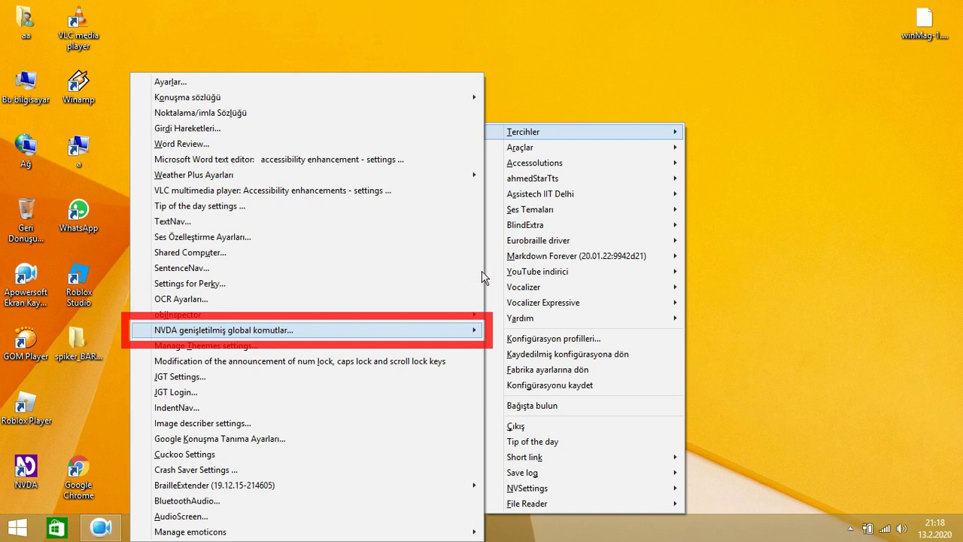
{"action": "key", "text": "Down"}
{"action": "key", "text": "Down"}
{"action": "key", "text": "Down"}
{"action": "key", "text": "Down"}
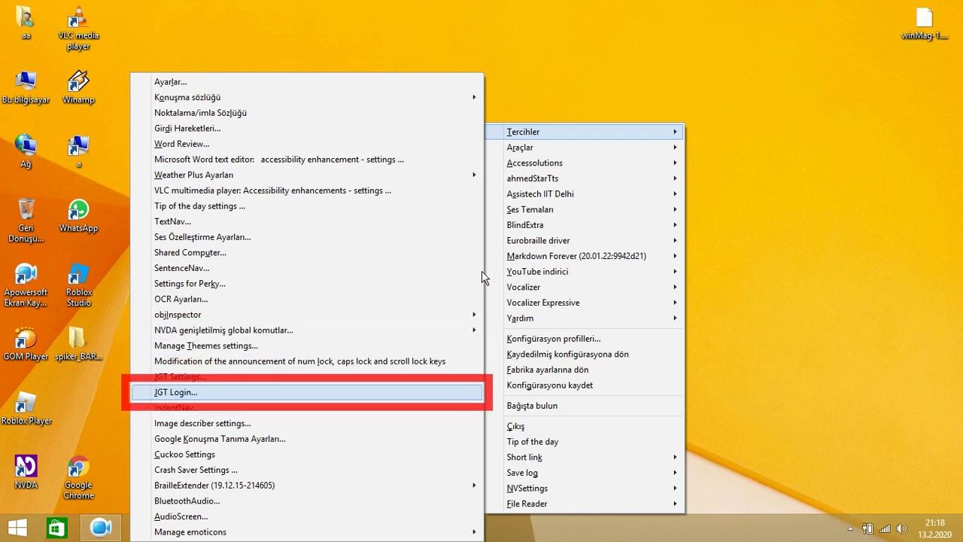
{"action": "key", "text": "Down"}
{"action": "key", "text": "Down"}
{"action": "key", "text": "Down"}
{"action": "key", "text": "Down"}
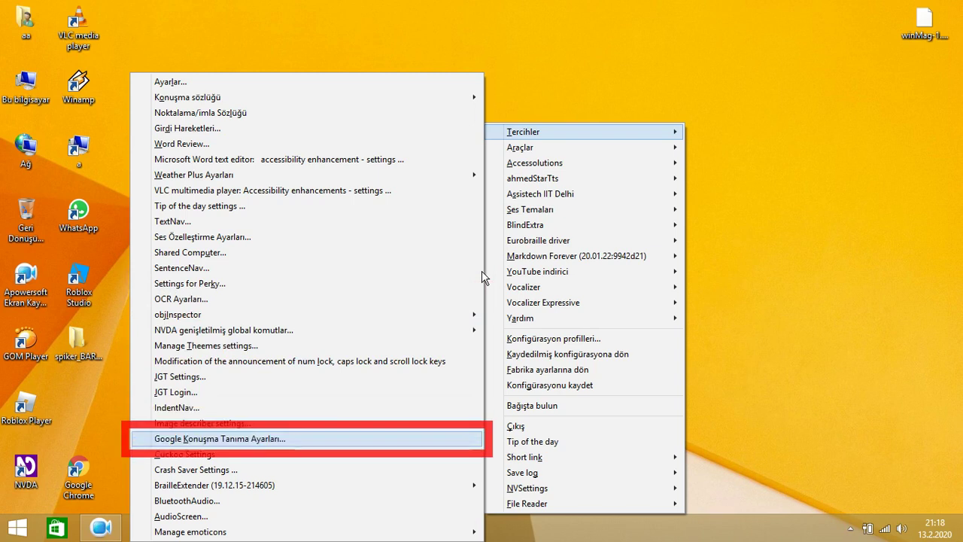
{"action": "key", "text": "Down"}
{"action": "key", "text": "Down"}
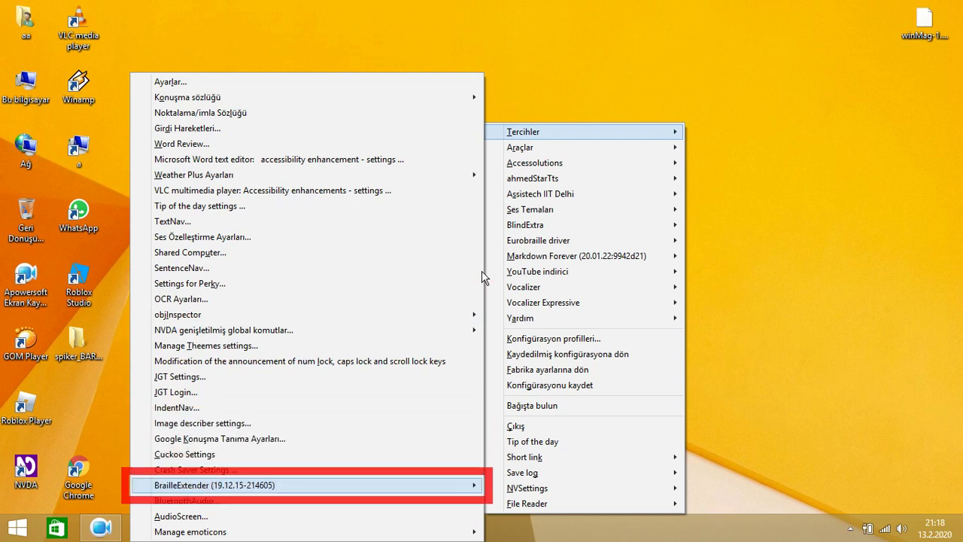
{"action": "key", "text": "Down"}
{"action": "key", "text": "Down"}
{"action": "key", "text": "Down"}
{"action": "key", "text": "Down"}
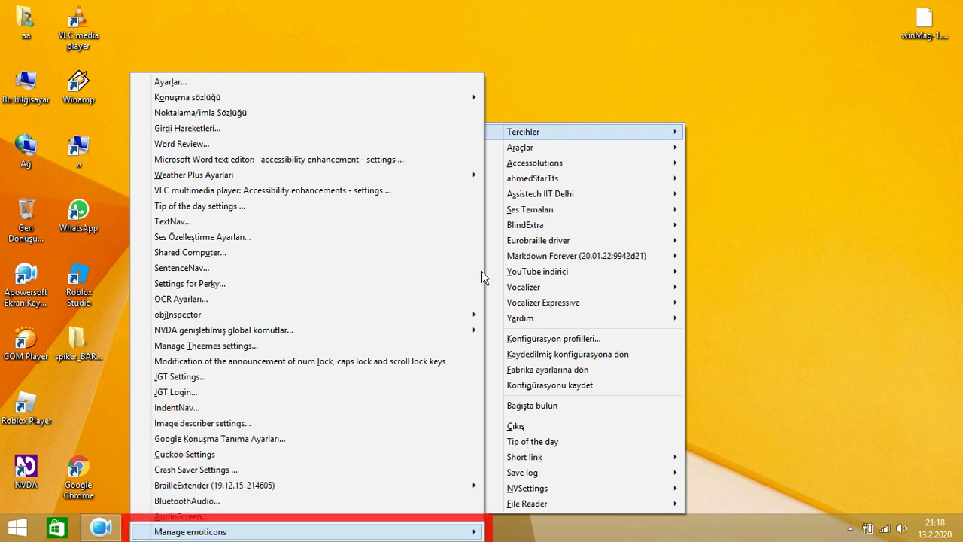
Step: Open the NVDA settings and review the categories from Konuşma through Gelişmiş
{"action": "key", "text": "Return"}
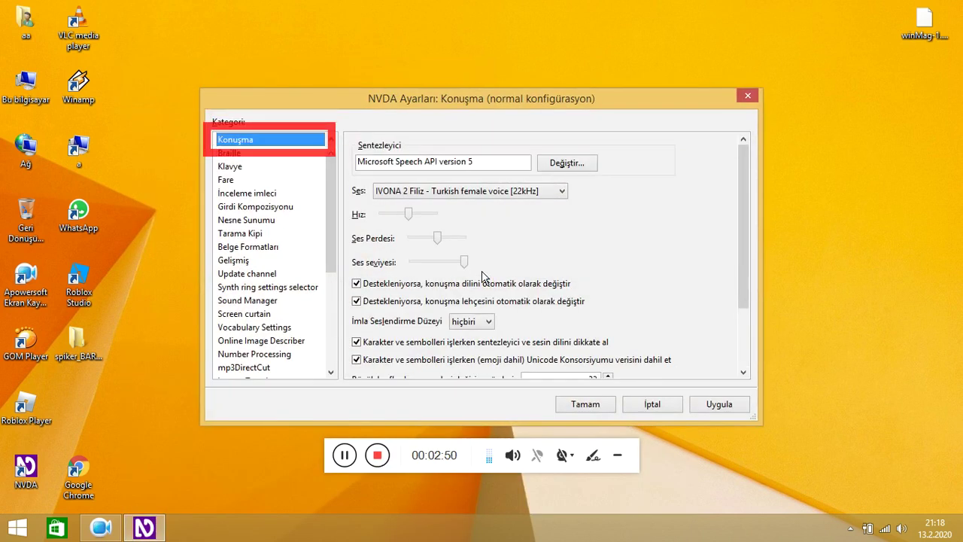
{"action": "key", "text": "Down"}
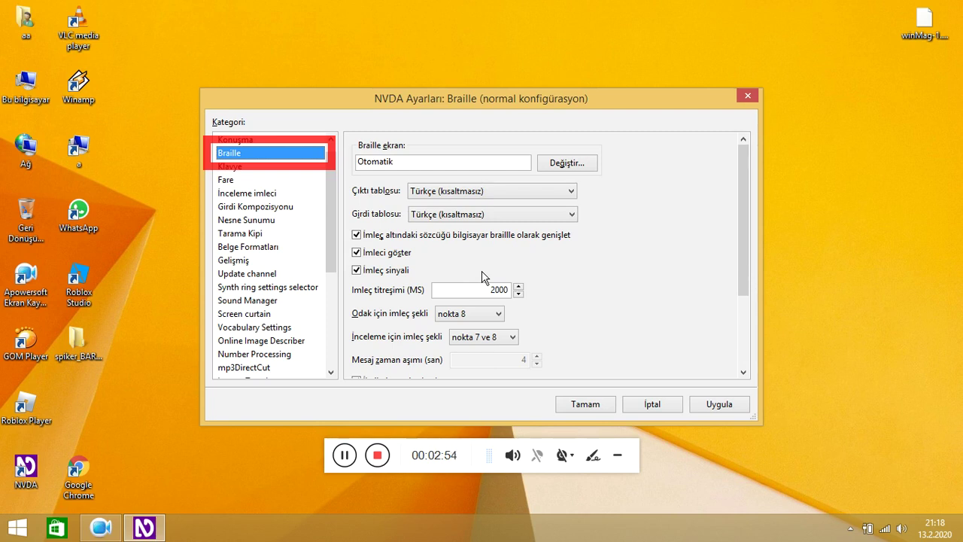
{"action": "key", "text": "Down"}
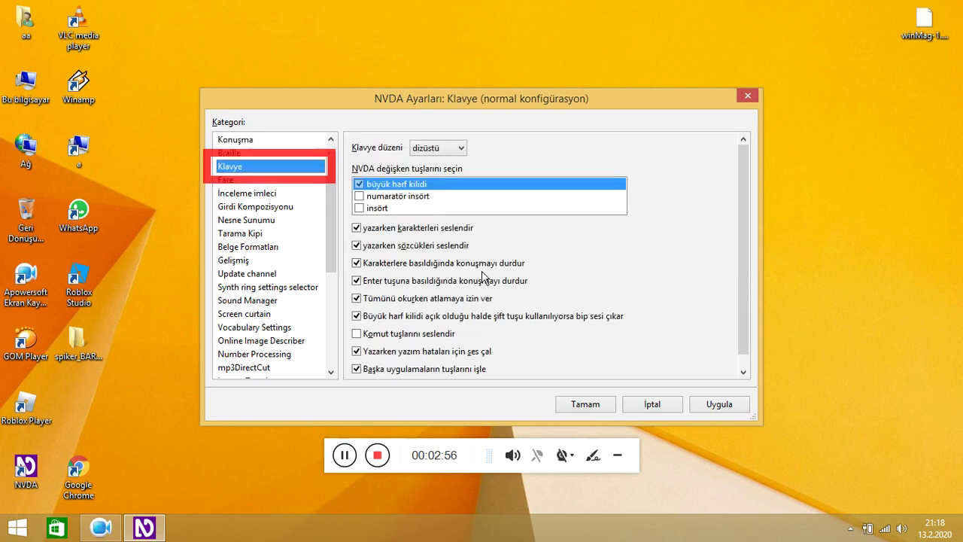
{"action": "key", "text": "Down"}
{"action": "key", "text": "Down"}
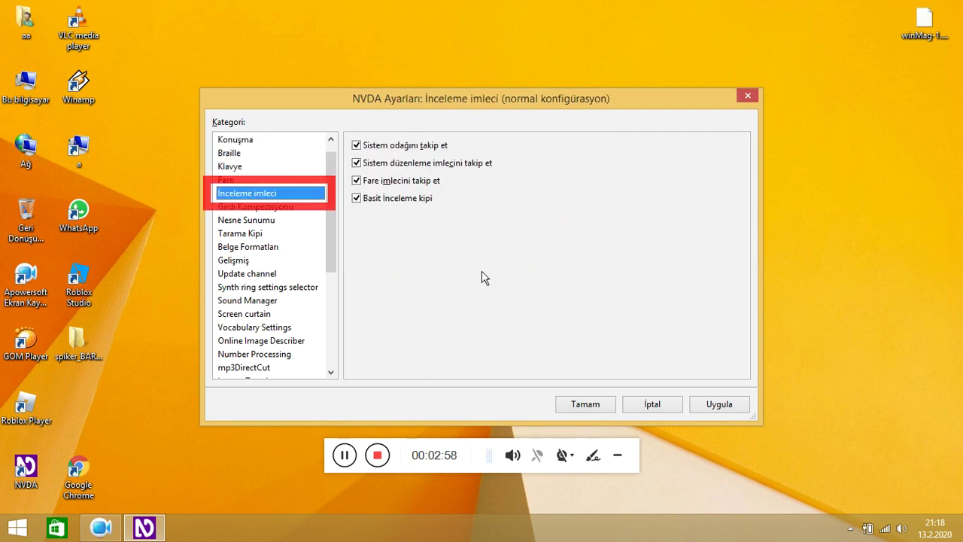
{"action": "key", "text": "Down"}
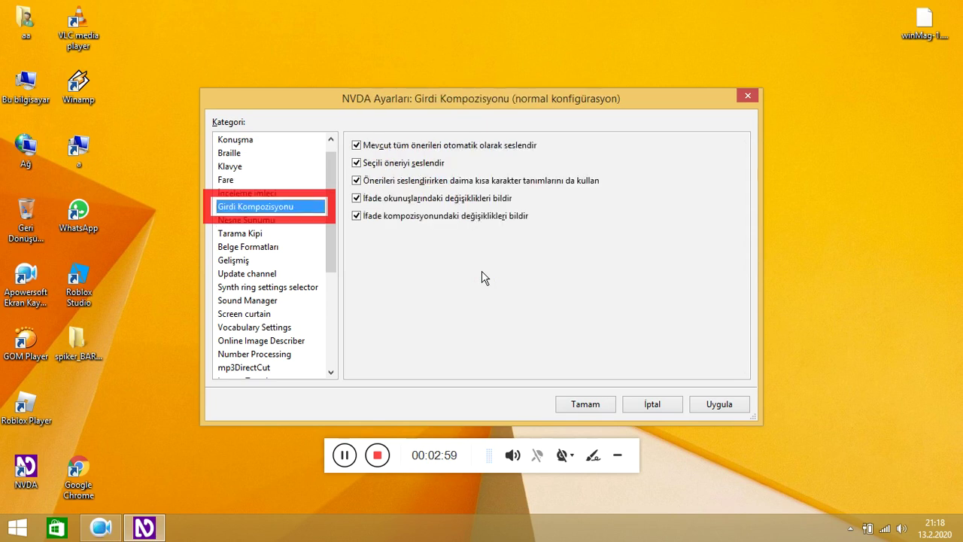
{"action": "key", "text": "Down"}
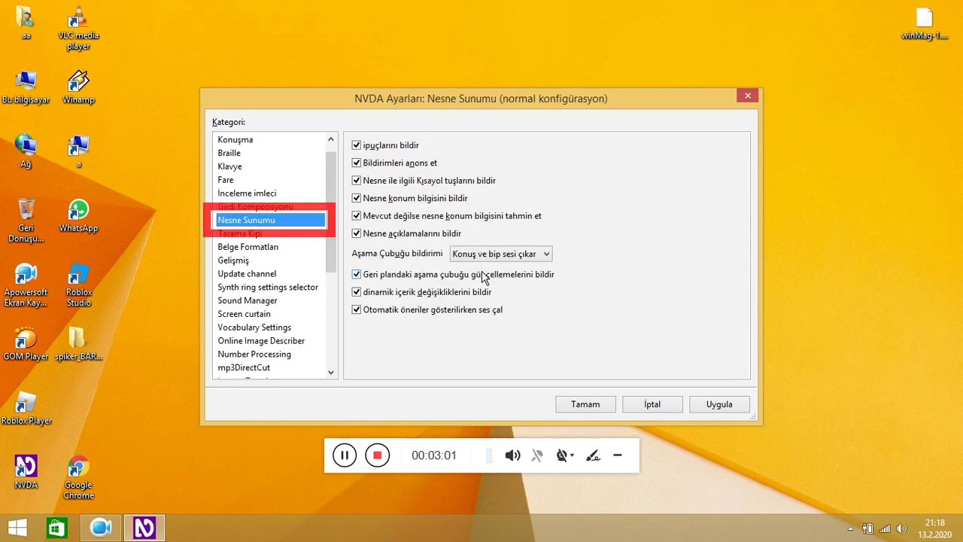
{"action": "key", "text": "Down"}
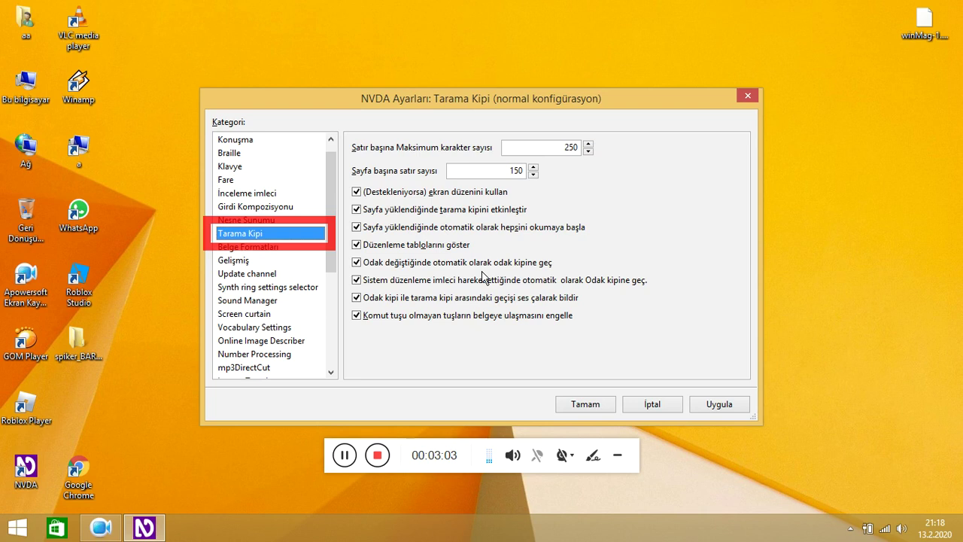
{"action": "key", "text": "Down"}
{"action": "key", "text": "Down"}
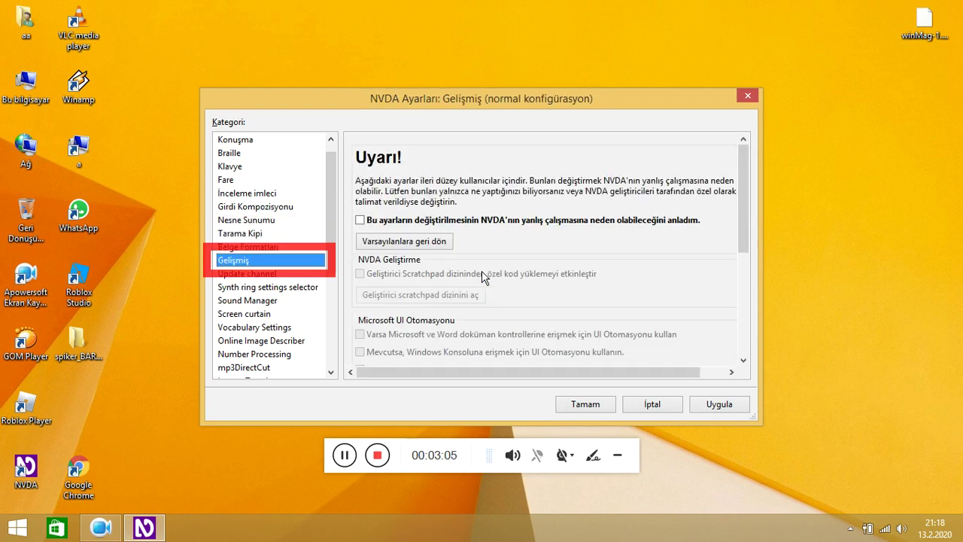
Step: Review the settings categories from Update channel through mp3DirectCut, including Sound Manager and Screen curtain
{"action": "key", "text": "Down"}
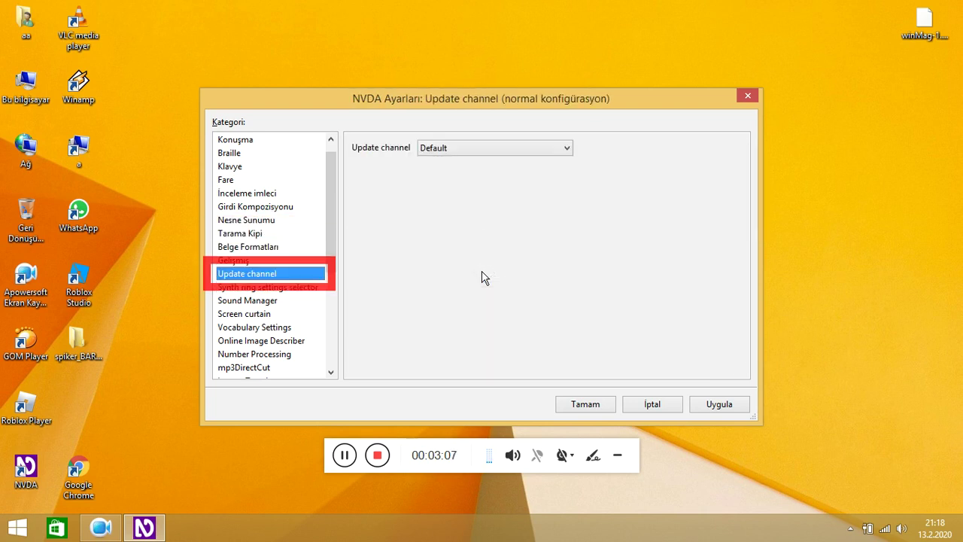
{"action": "key", "text": "Down"}
{"action": "key", "text": "Down"}
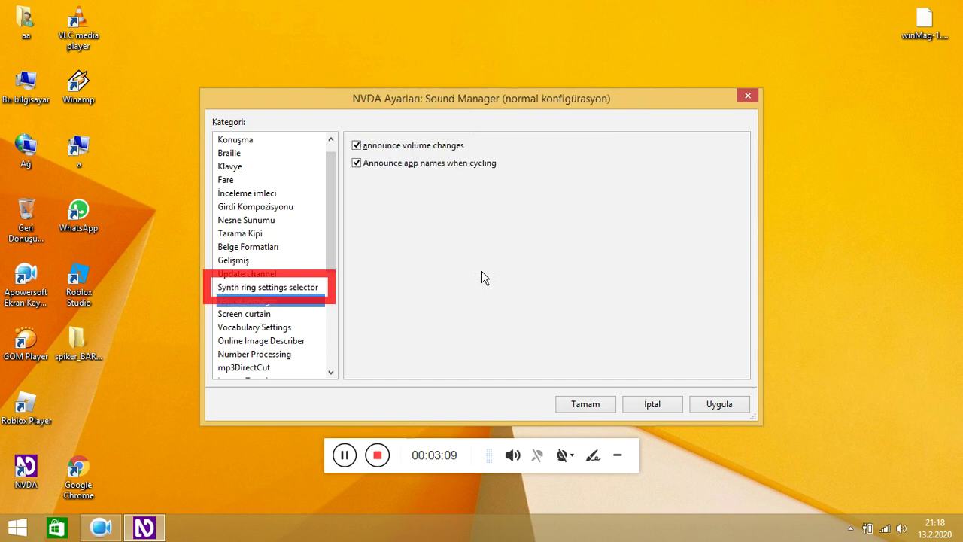
{"action": "key", "text": "Down"}
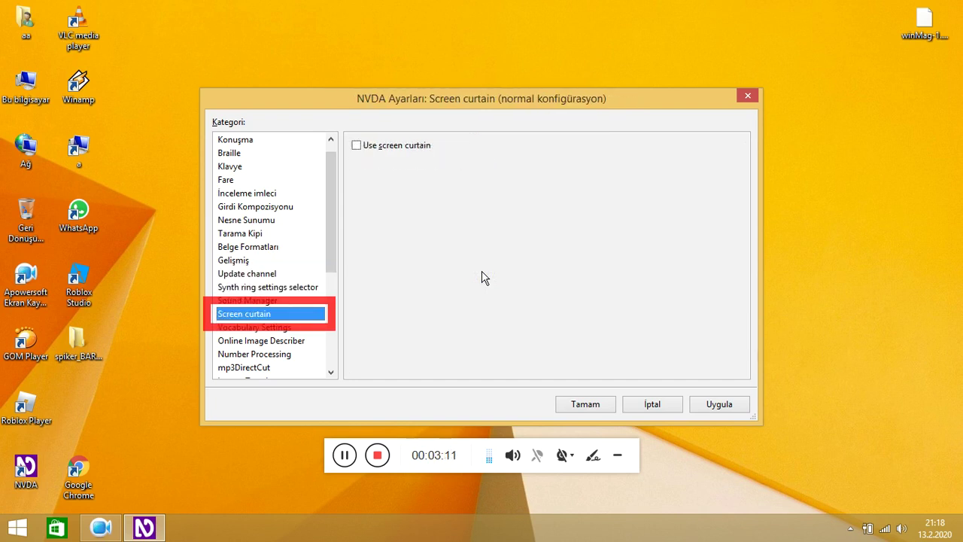
{"action": "key", "text": "Down"}
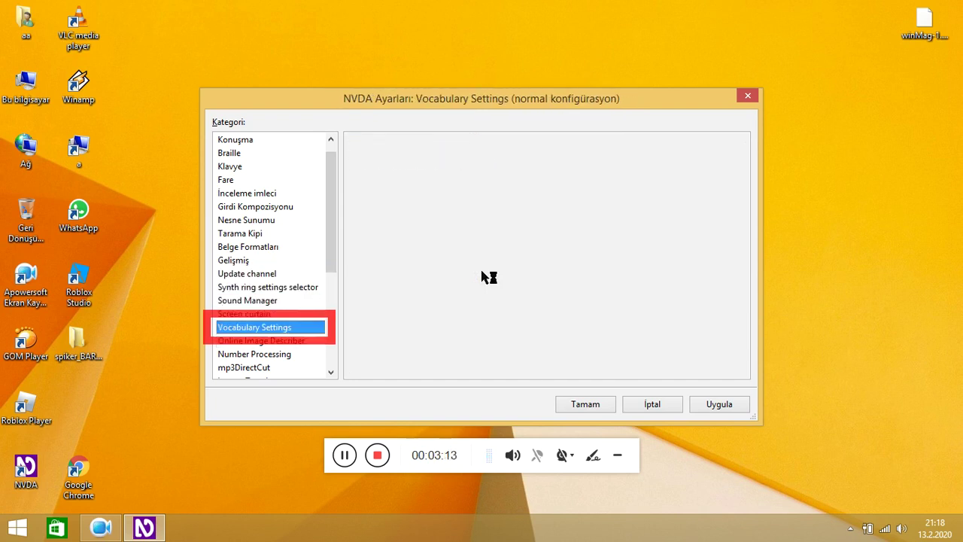
{"action": "key", "text": "Up"}
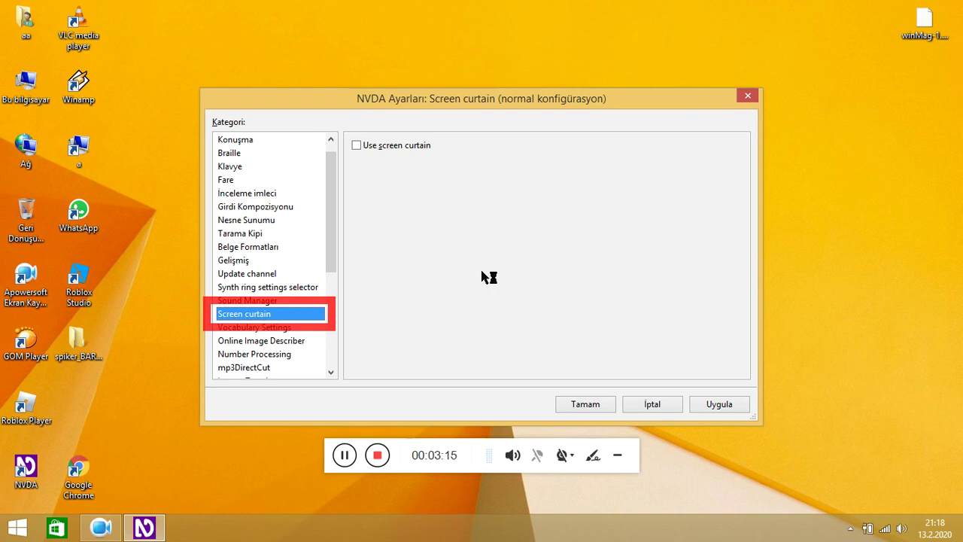
{"action": "key", "text": "Down"}
{"action": "key", "text": "Down"}
{"action": "key", "text": "Down"}
{"action": "key", "text": "Down"}
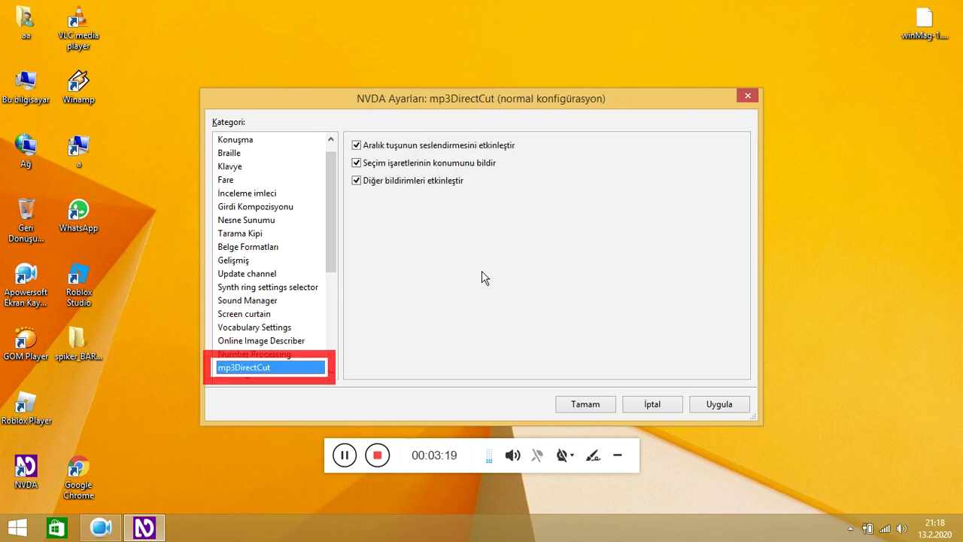
Step: Review the add-on settings categories from Instant Translate through Debug Helper
{"action": "key", "text": "Down"}
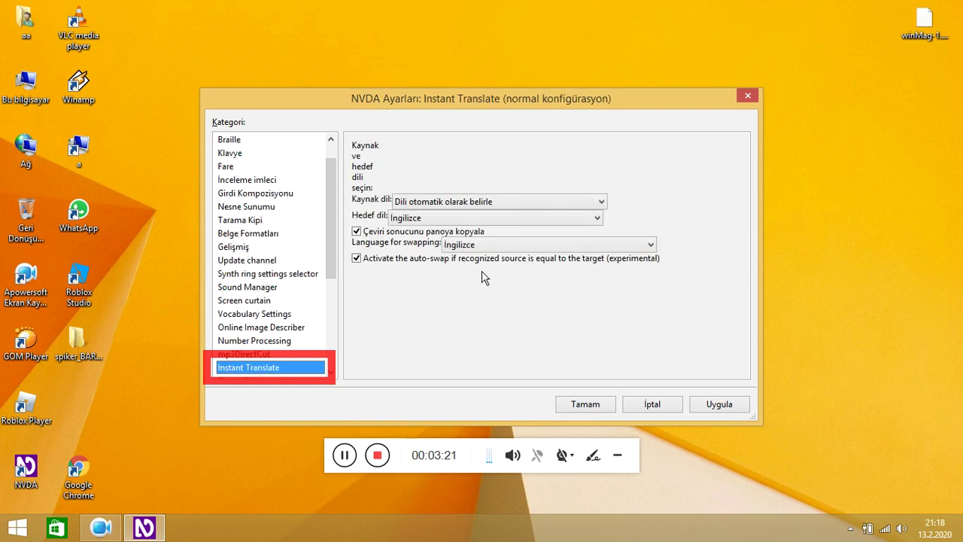
{"action": "key", "text": "Down"}
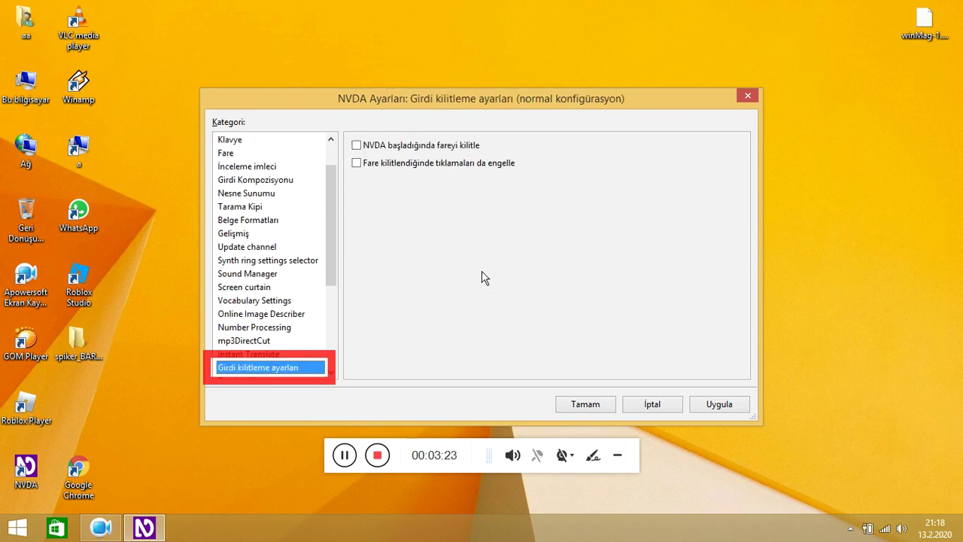
{"action": "key", "text": "Down"}
{"action": "key", "text": "Down"}
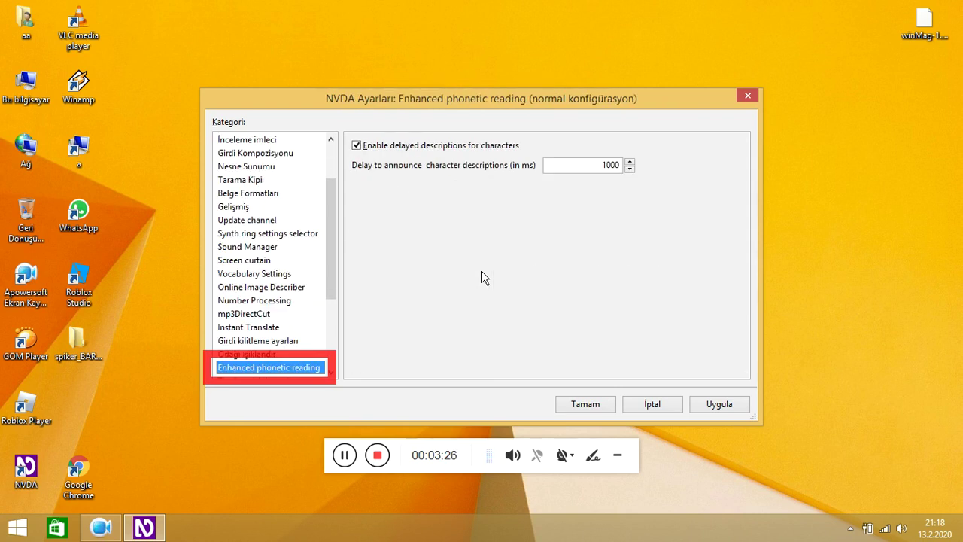
{"action": "key", "text": "Down"}
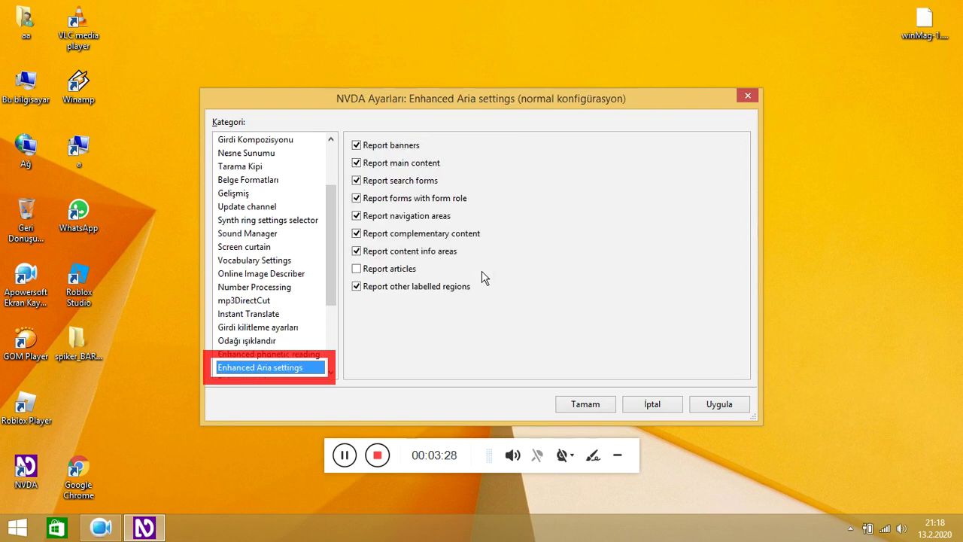
{"action": "key", "text": "Down"}
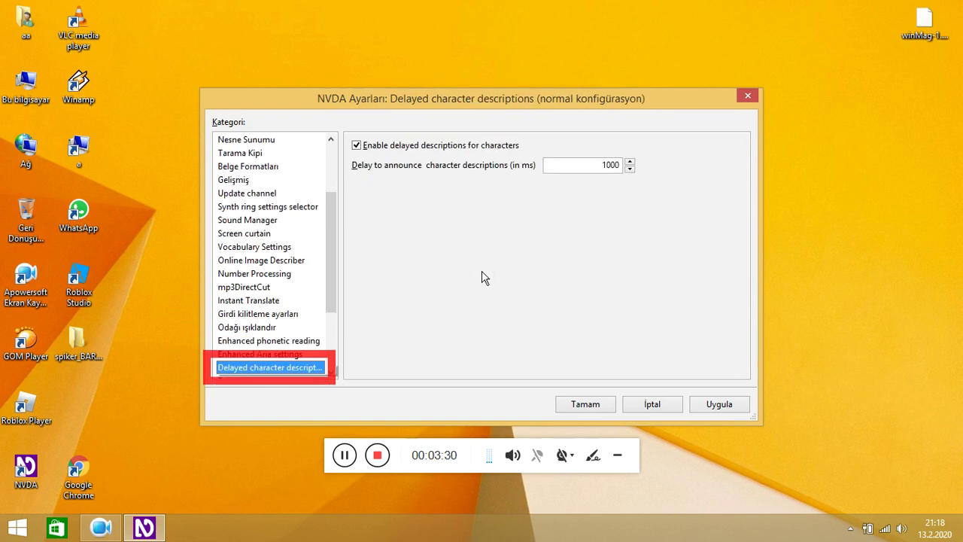
{"action": "key", "text": "Down"}
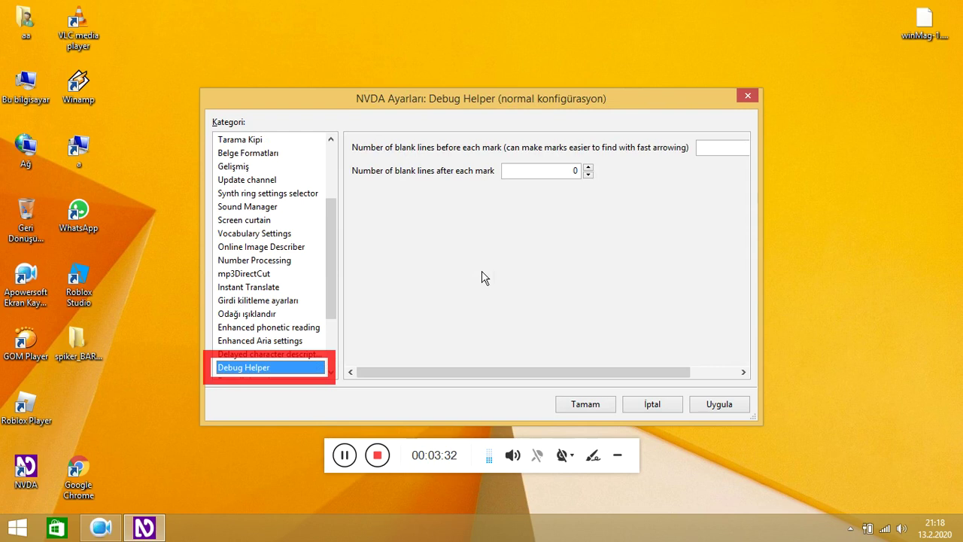
Step: Review the categories from Bu tarih hangi gün through Eklenti Güncelleyici and close the NVDA settings without changes
{"action": "key", "text": "Down"}
{"action": "key", "text": "Down"}
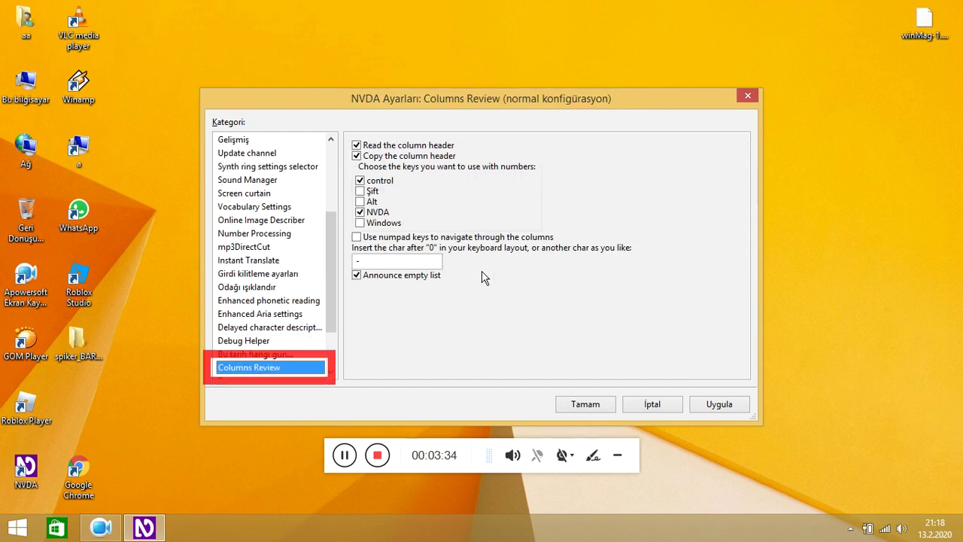
{"action": "key", "text": "Down"}
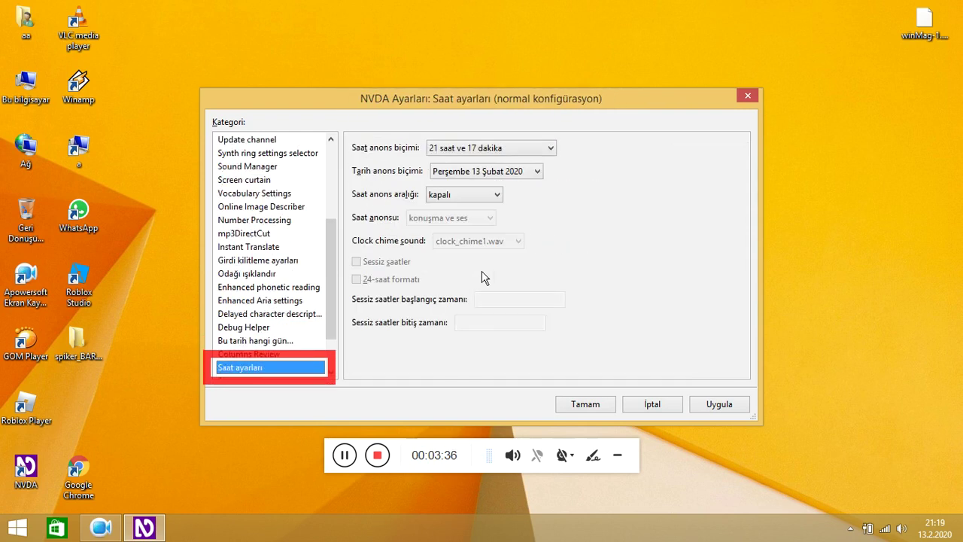
{"action": "key", "text": "Down"}
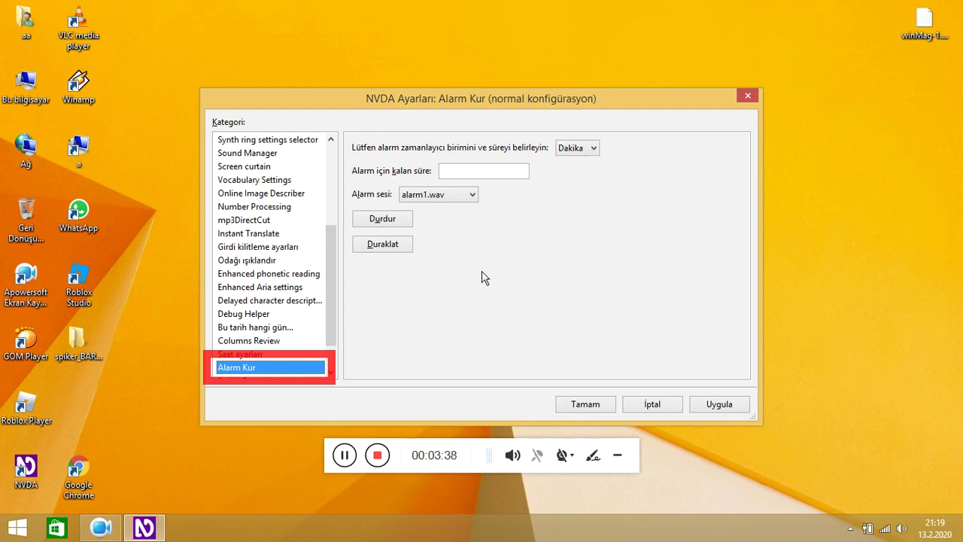
{"action": "key", "text": "Down"}
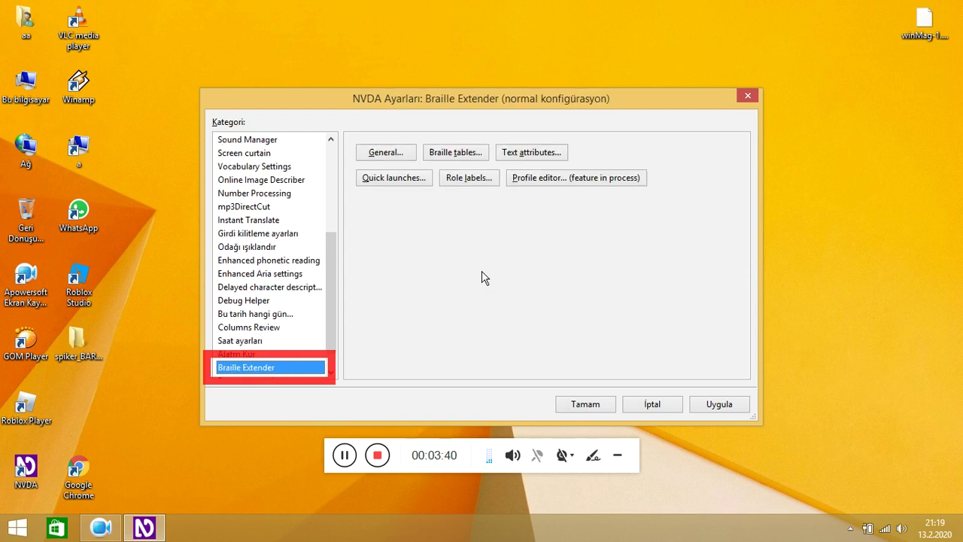
{"action": "key", "text": "Down"}
{"action": "key", "text": "Down"}
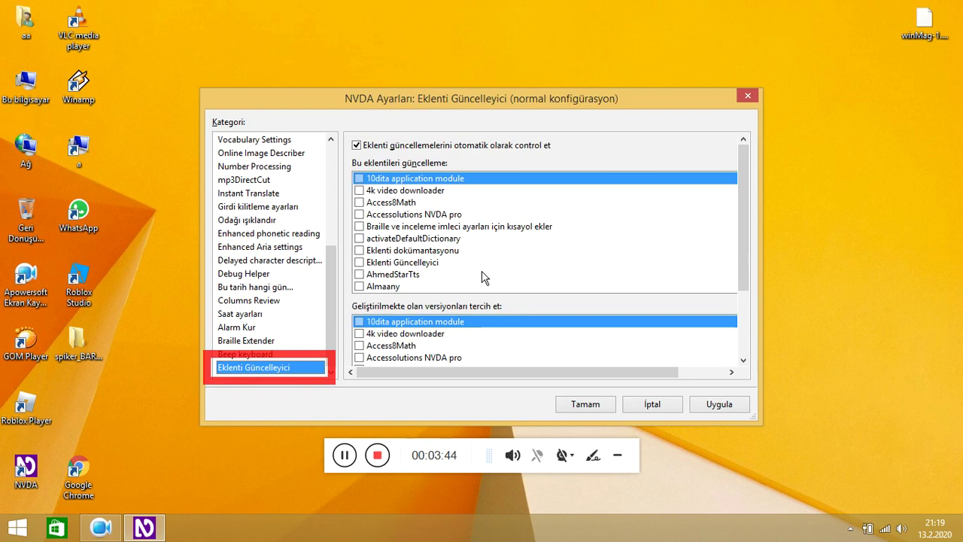
{"action": "key", "text": "Escape"}
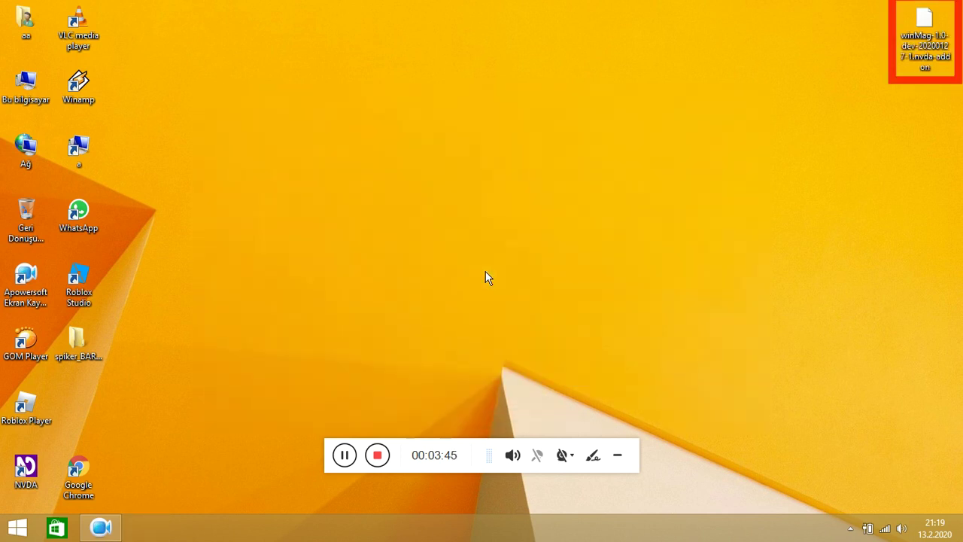
Step: Bring up NVDA's main command list and review the Araçlar entries from Log dosyasını göster through Tone Master
{"action": "key", "text": "Insert+n"}
{"action": "key", "text": "Down"}
{"action": "key", "text": "Right"}
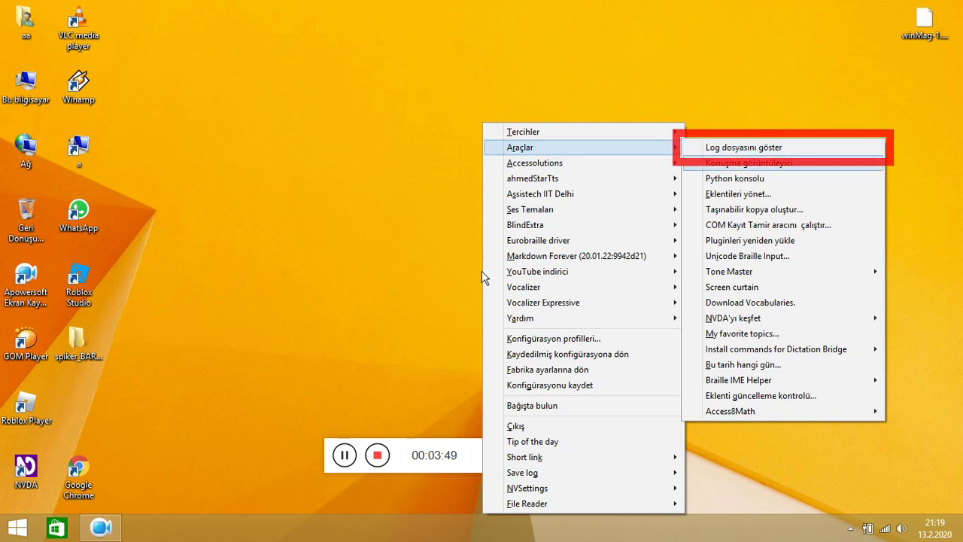
{"action": "key", "text": "Down"}
{"action": "key", "text": "Down"}
{"action": "key", "text": "Down"}
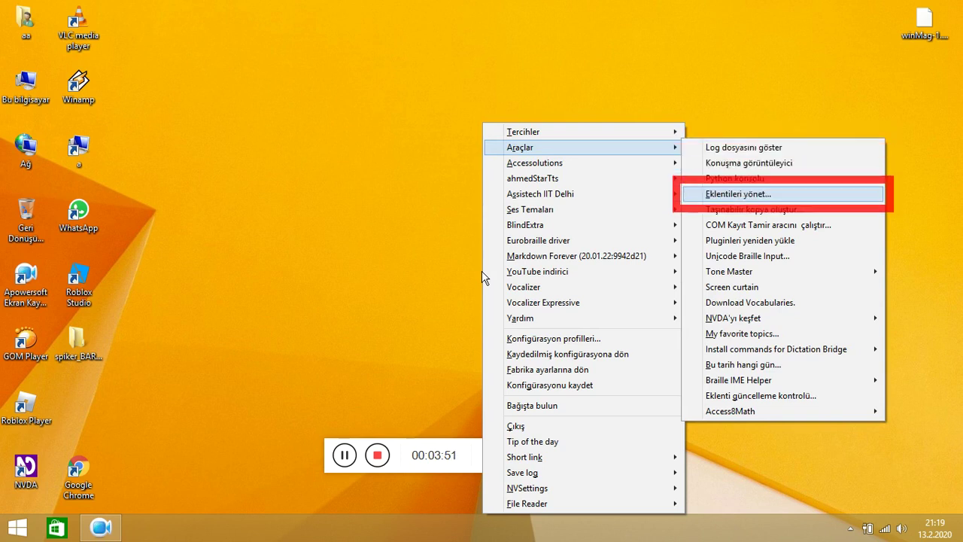
{"action": "key", "text": "Down"}
{"action": "key", "text": "Down"}
{"action": "key", "text": "Down"}
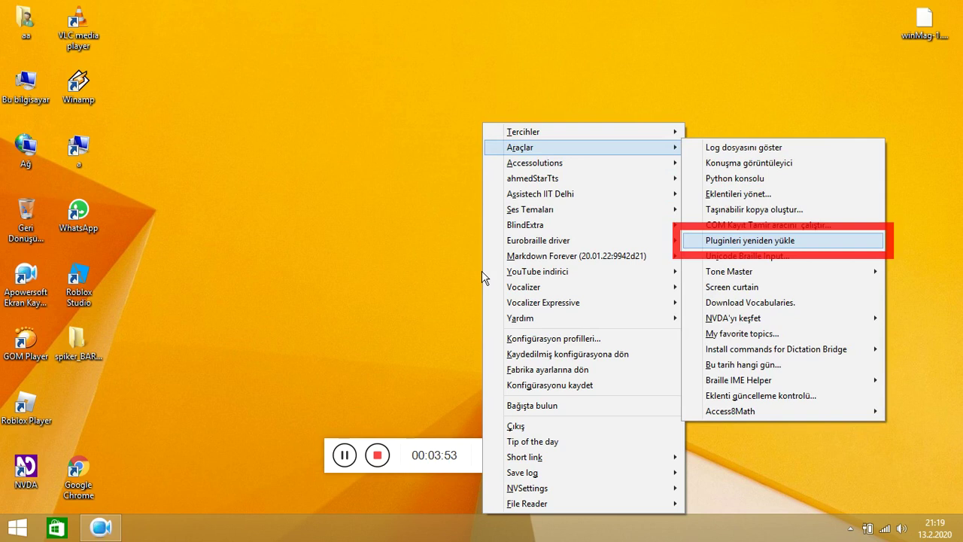
{"action": "key", "text": "Down"}
{"action": "key", "text": "Down"}
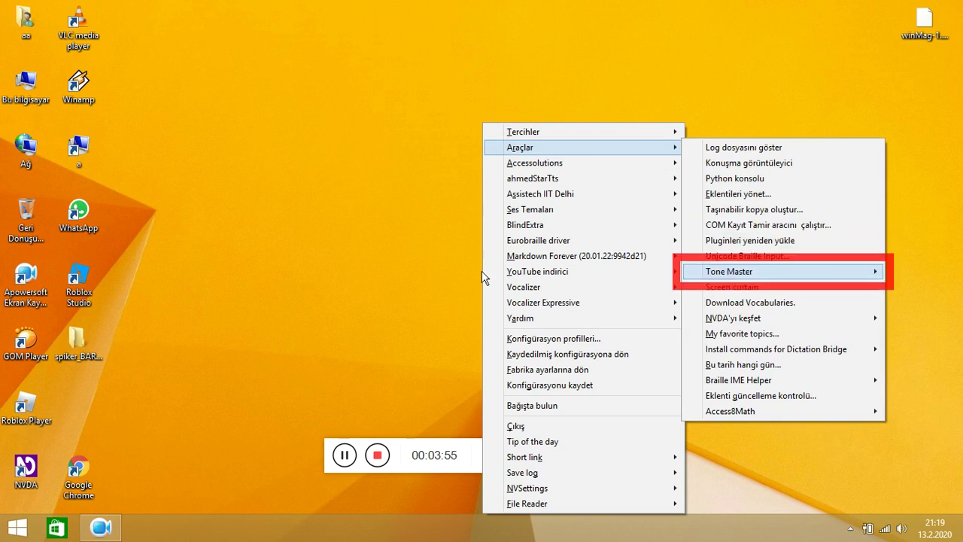
Step: Review the remaining Araçlar entries from Screen curtain onward and run the add-on update check, Eklenti güncelleme kontrolü
{"action": "key", "text": "Down"}
{"action": "key", "text": "Down"}
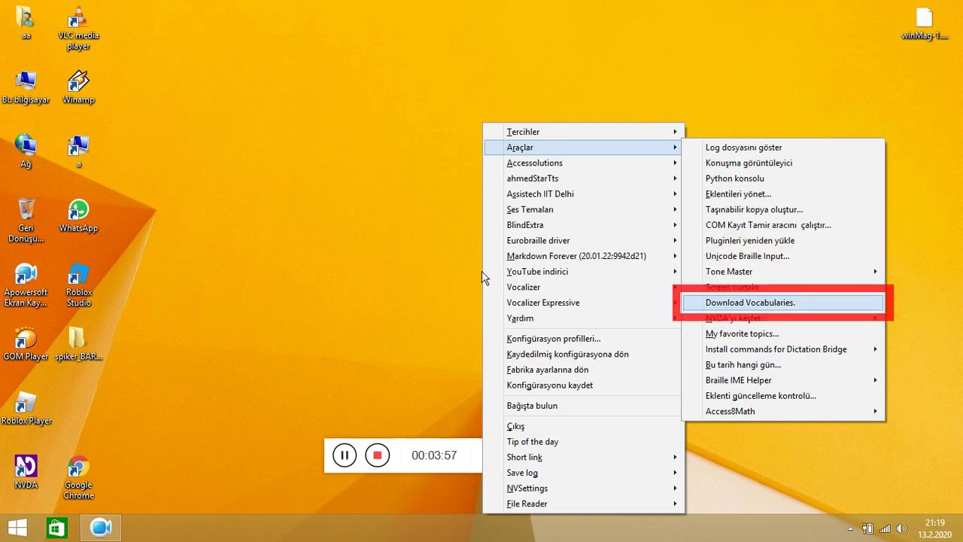
{"action": "key", "text": "Down"}
{"action": "key", "text": "Down"}
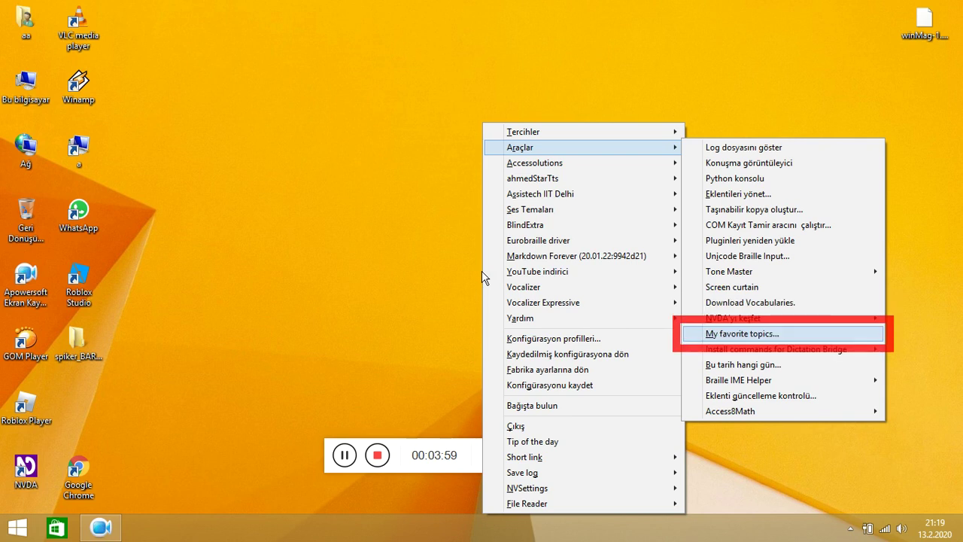
{"action": "key", "text": "Down"}
{"action": "key", "text": "Down"}
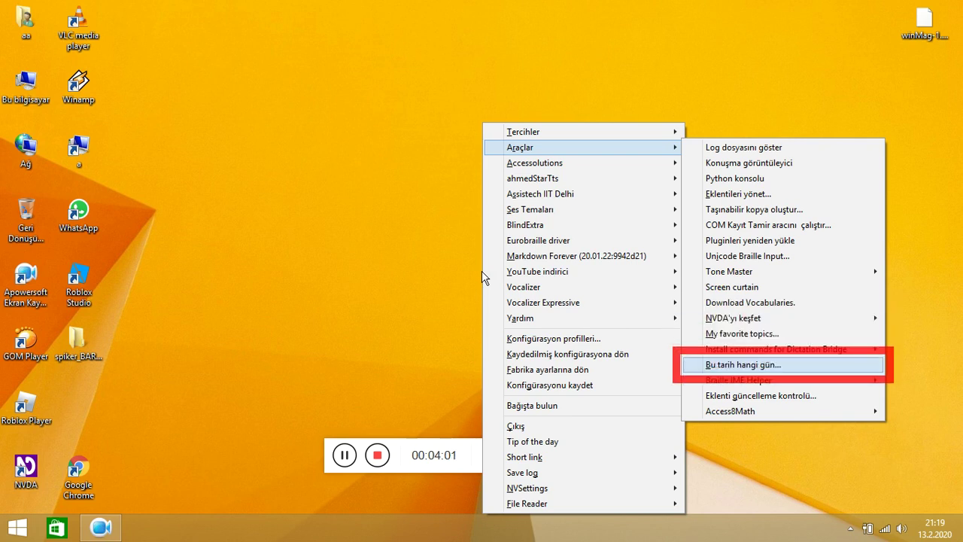
{"action": "key", "text": "Down"}
{"action": "key", "text": "Down"}
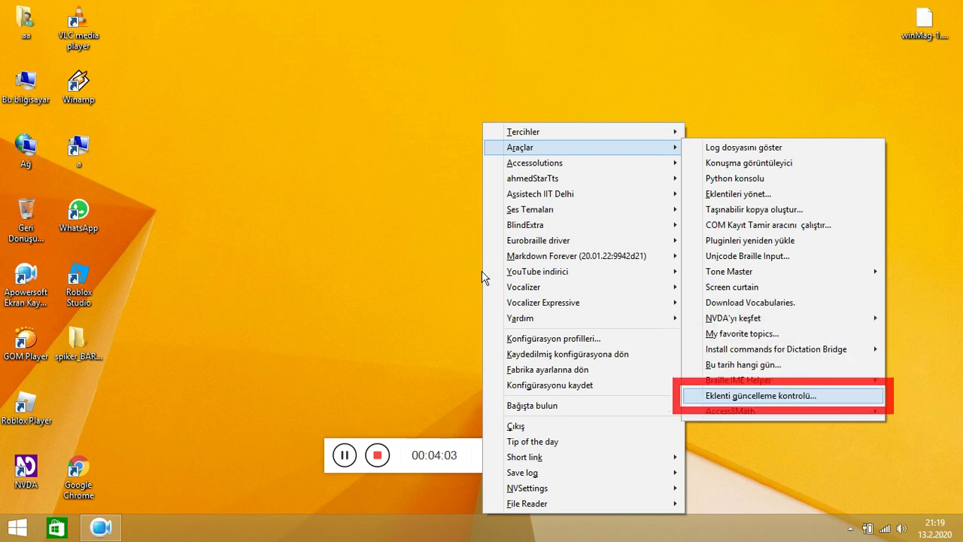
{"action": "key", "text": "Return"}
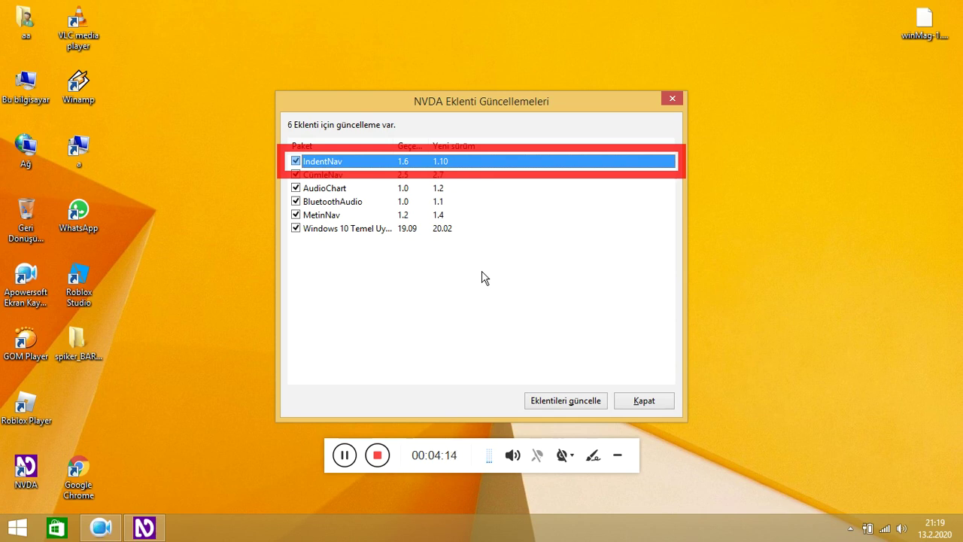
Step: Update all the checked add-ons and restart NVDA so the changes take effect
{"action": "key", "text": "Tab"}
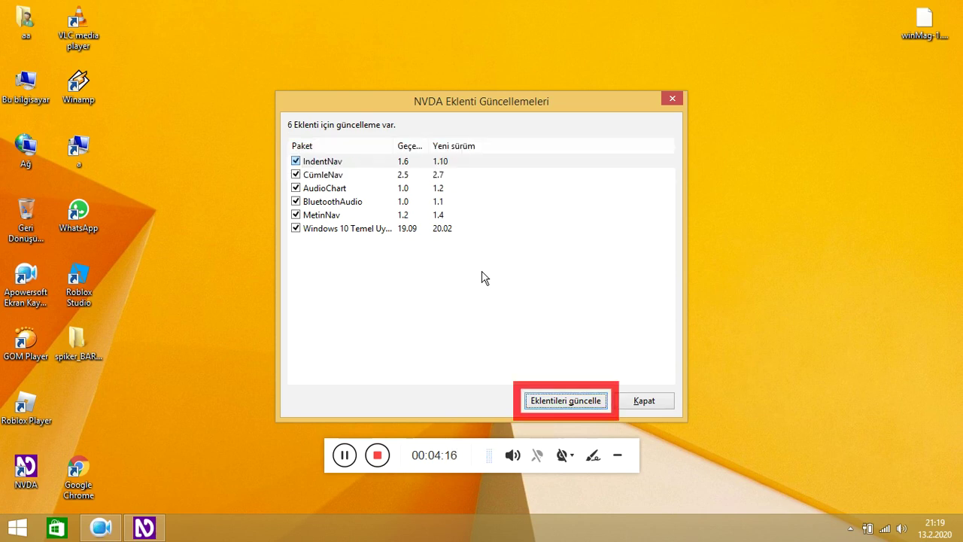
{"action": "key", "text": "Return"}
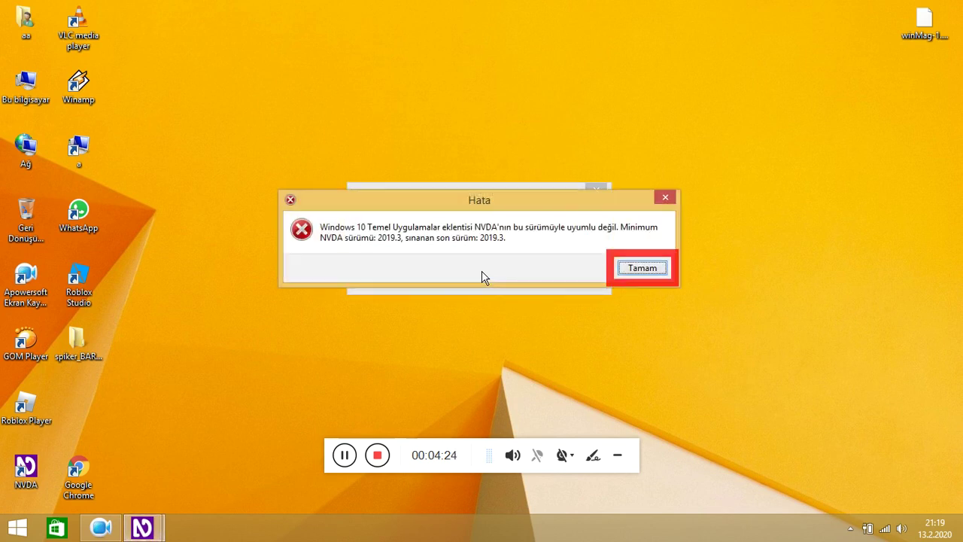
{"action": "key", "text": "Return"}
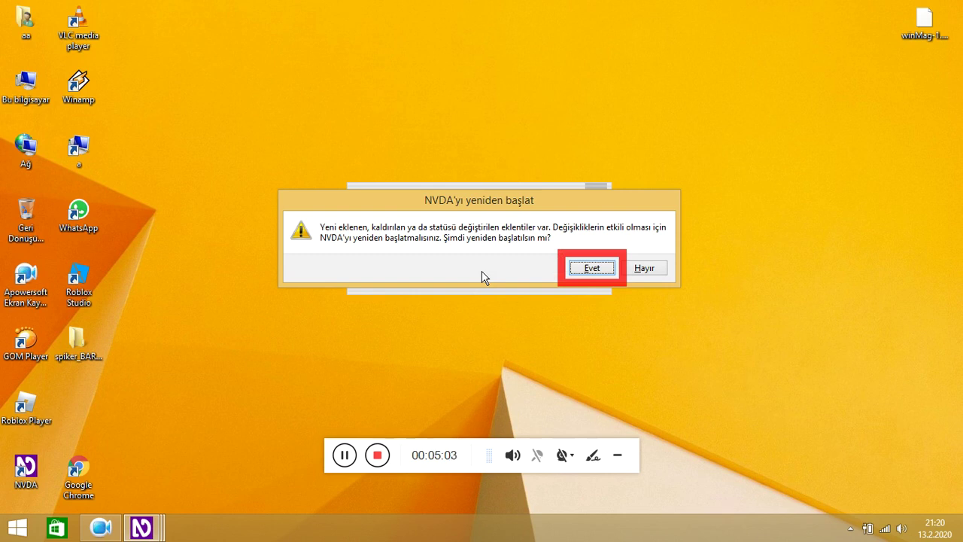
{"action": "key", "text": "Tab"}
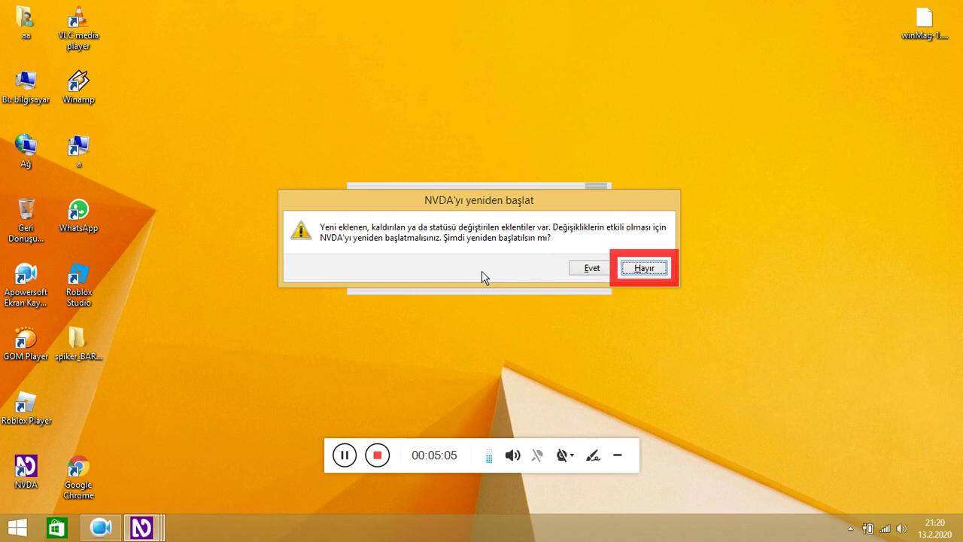
{"action": "key", "text": "Tab"}
{"action": "key", "text": "Return"}
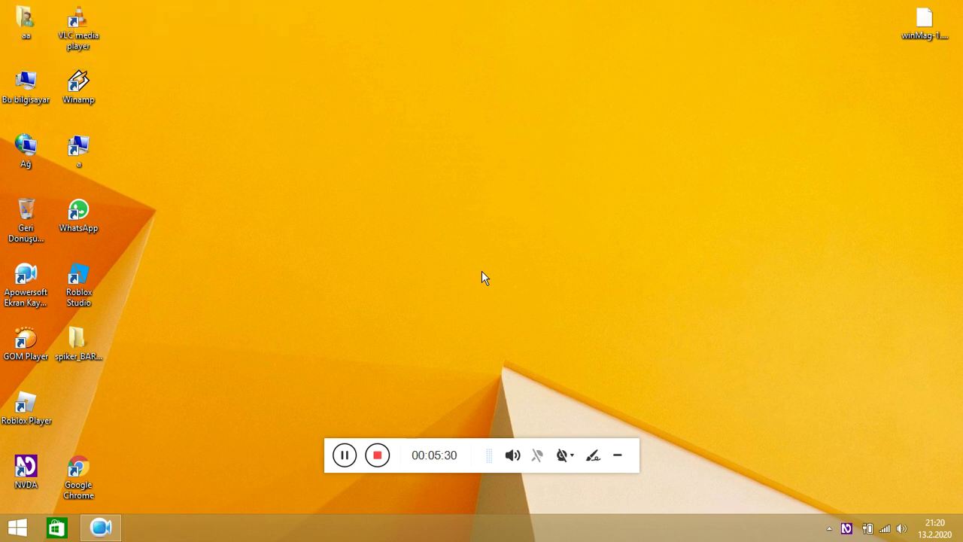
Step: Bring up NVDA's add-on manager, Eklenti Yöneticisi, with the list of installed add-ons
{"action": "key", "text": "Insert+n"}
{"action": "key", "text": "Down"}
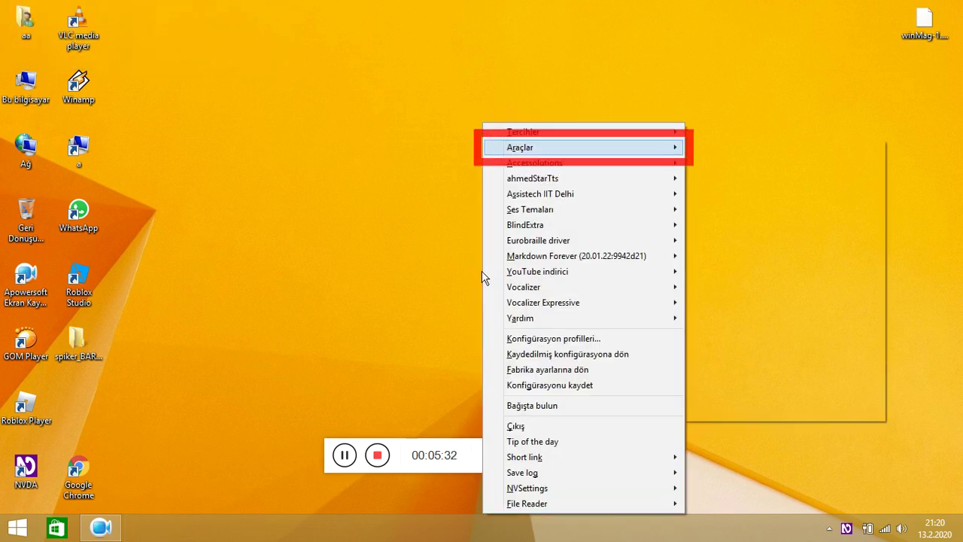
{"action": "key", "text": "Right"}
{"action": "key", "text": "Down"}
{"action": "key", "text": "Down"}
{"action": "key", "text": "Down"}
{"action": "key", "text": "Return"}
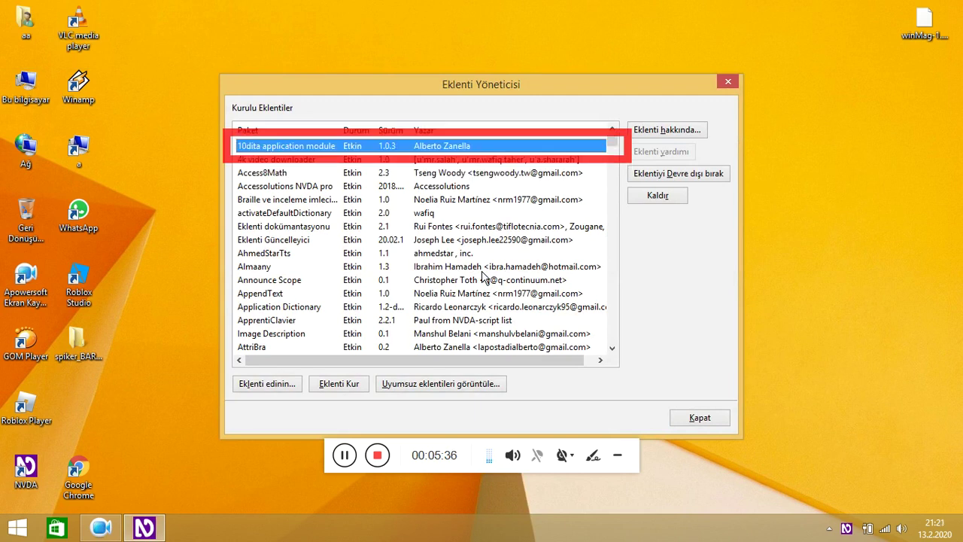
Step: Review the installed add-ons from 4k video downloader through ApprentiClavier in the add-on manager
{"action": "key", "text": "Down"}
{"action": "key", "text": "Down"}
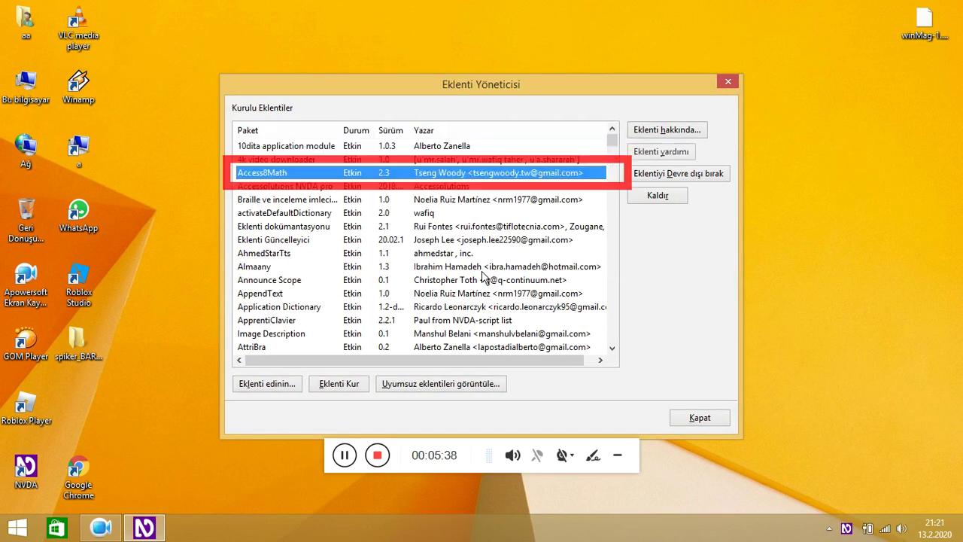
{"action": "key", "text": "Down"}
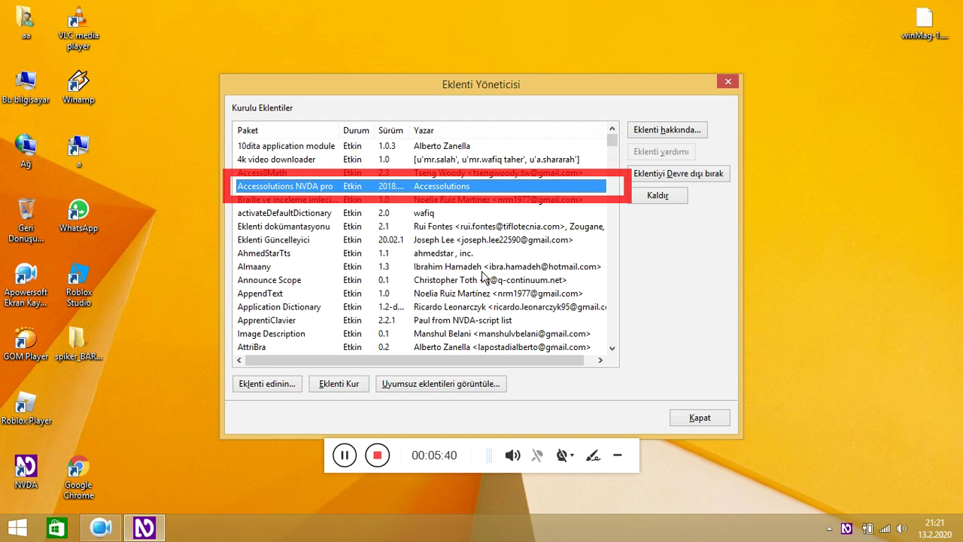
{"action": "key", "text": "Down"}
{"action": "key", "text": "Down"}
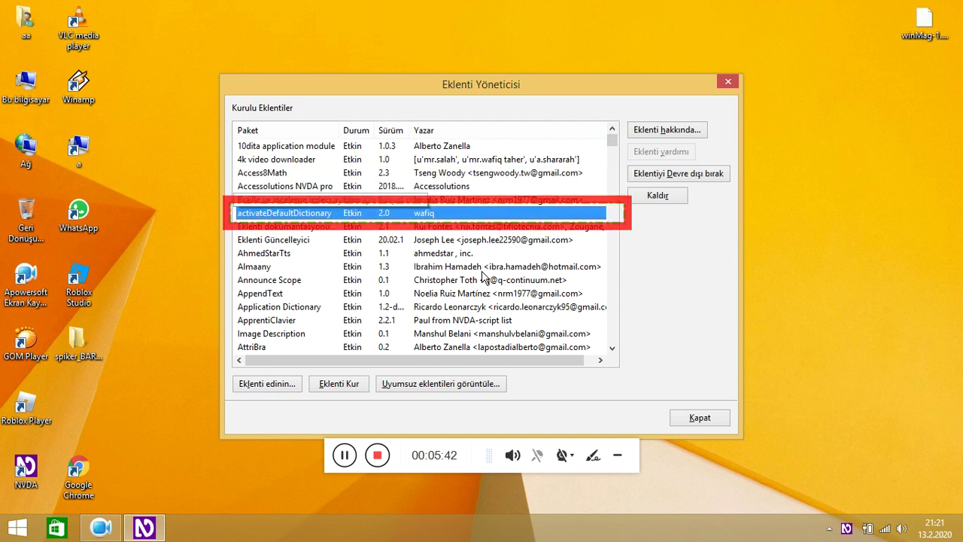
{"action": "key", "text": "Down"}
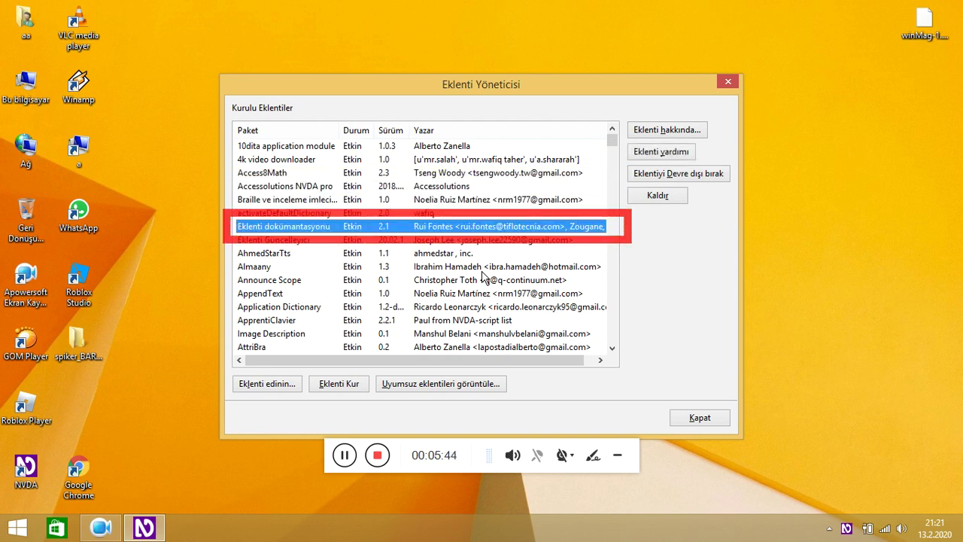
{"action": "key", "text": "Down"}
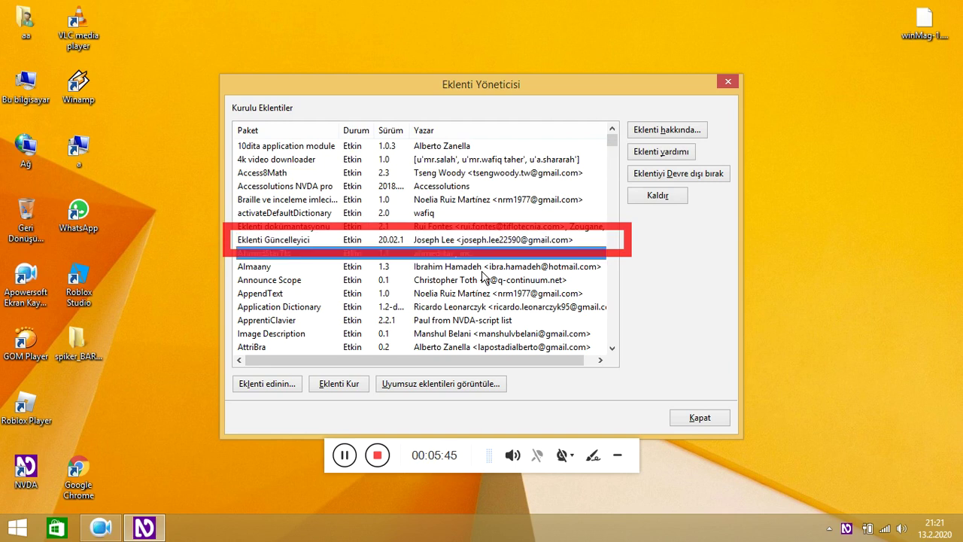
{"action": "key", "text": "Down"}
{"action": "key", "text": "Down"}
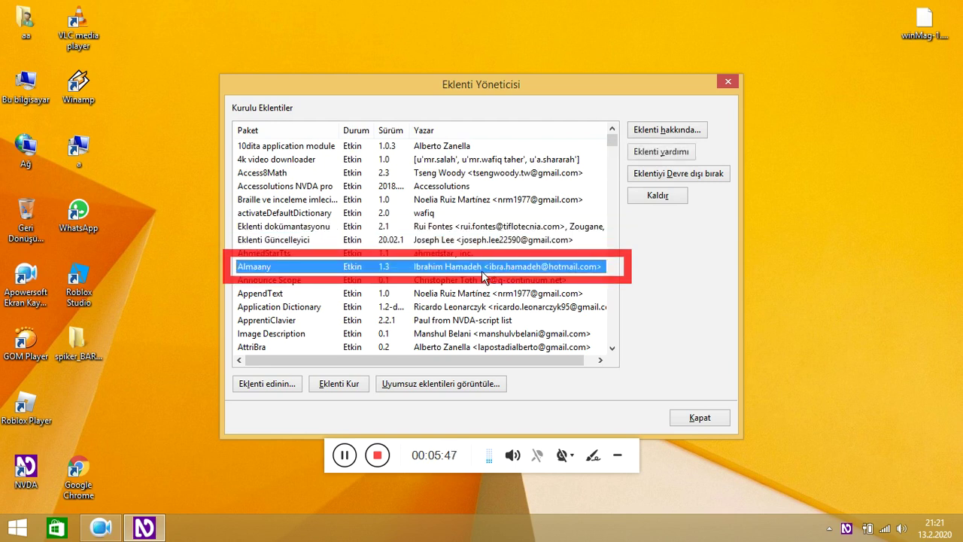
{"action": "key", "text": "Down"}
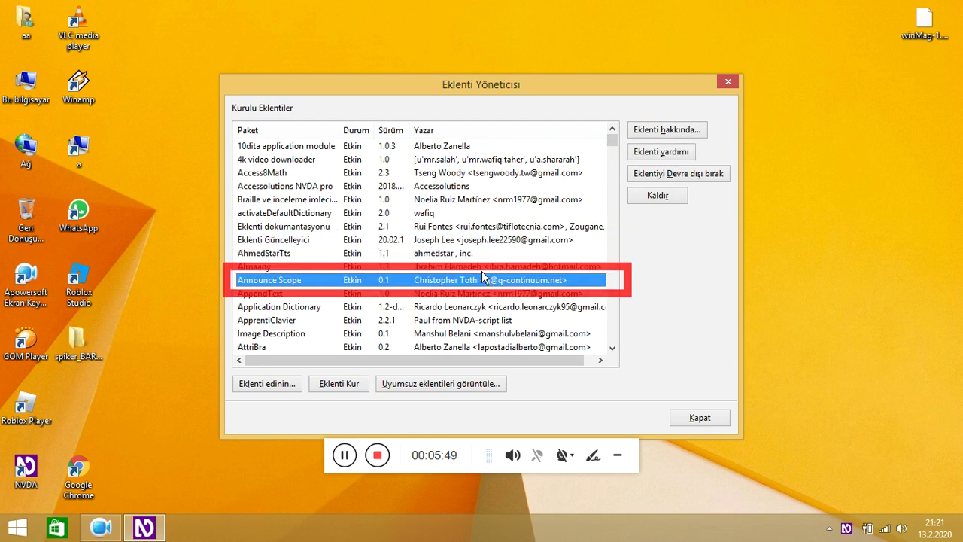
{"action": "key", "text": "Down"}
{"action": "key", "text": "Down"}
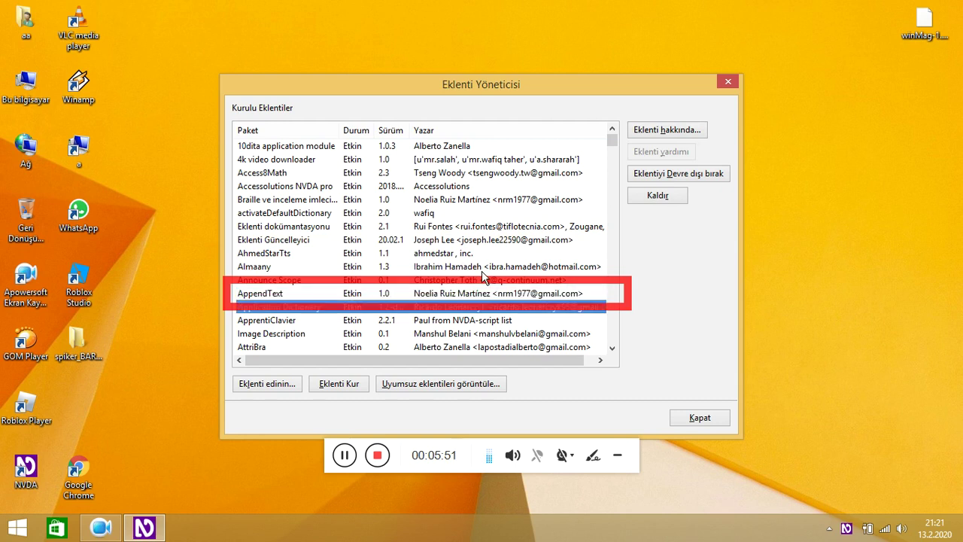
{"action": "key", "text": "Down"}
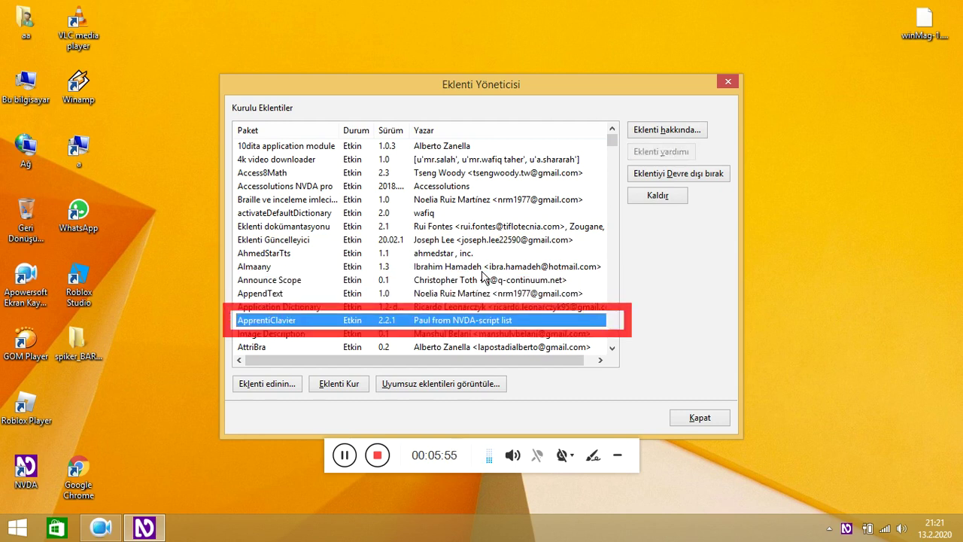
Step: Find the Windows Magnifier add-on among the installed add-ons whose names begin with W and select it
{"action": "key", "text": "q"}
{"action": "key", "text": "Down"}
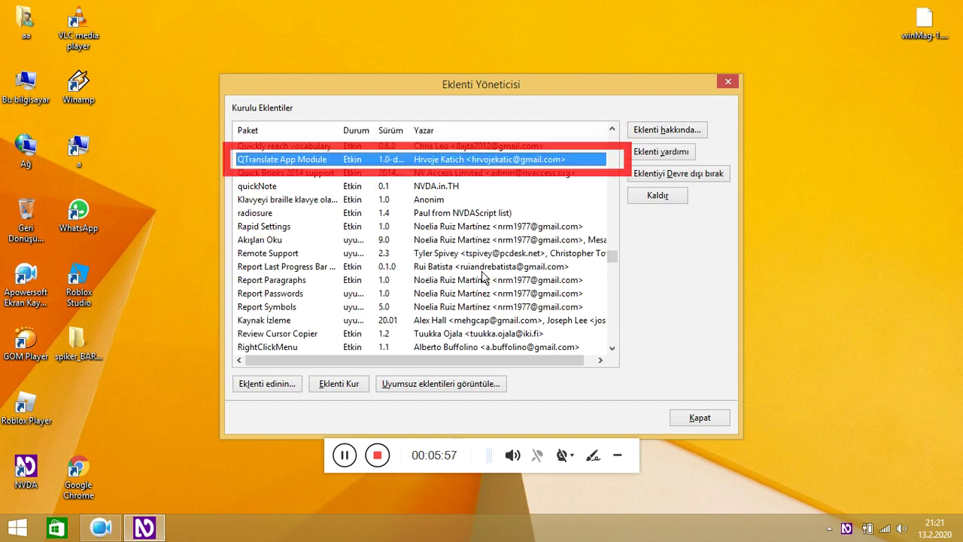
{"action": "key", "text": "w"}
{"action": "key", "text": "Up"}
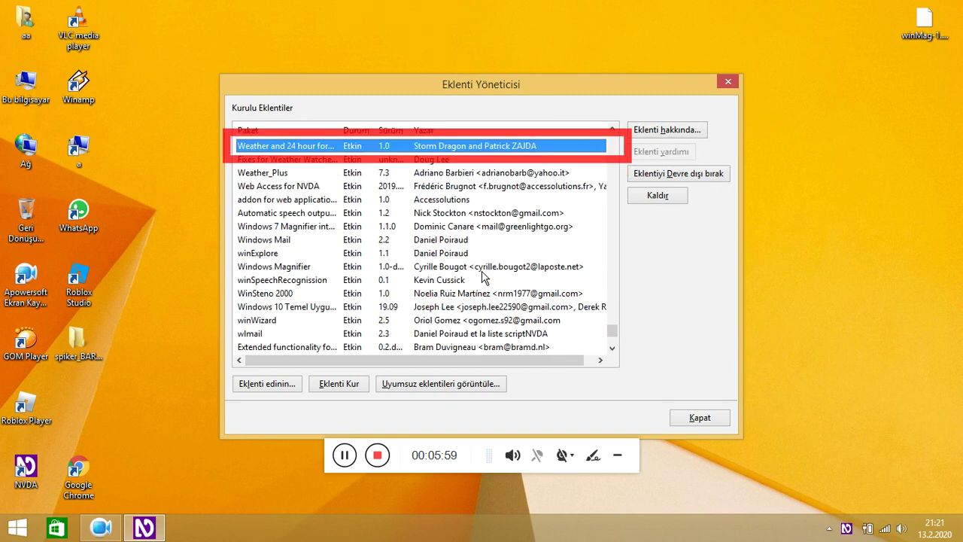
{"action": "key", "text": "Down"}
{"action": "key", "text": "Down"}
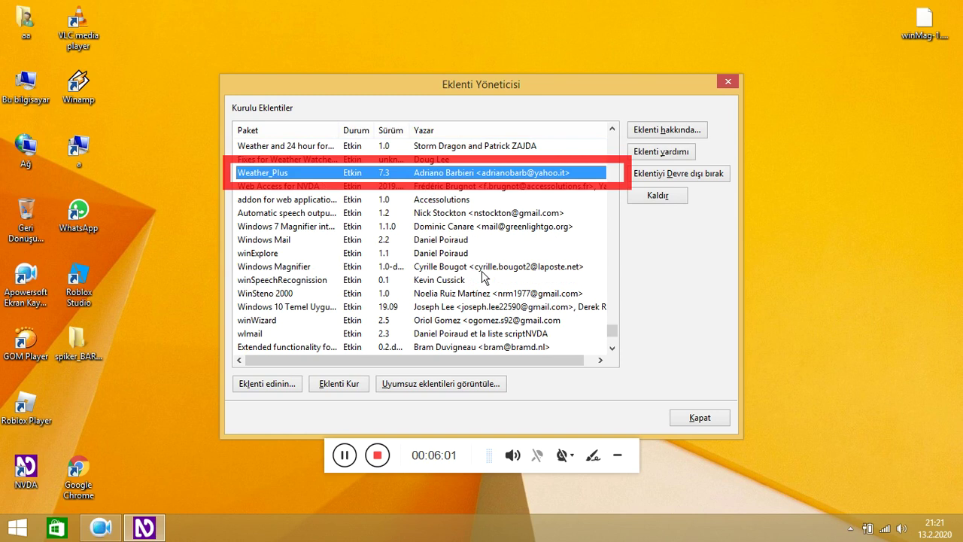
{"action": "key", "text": "Down"}
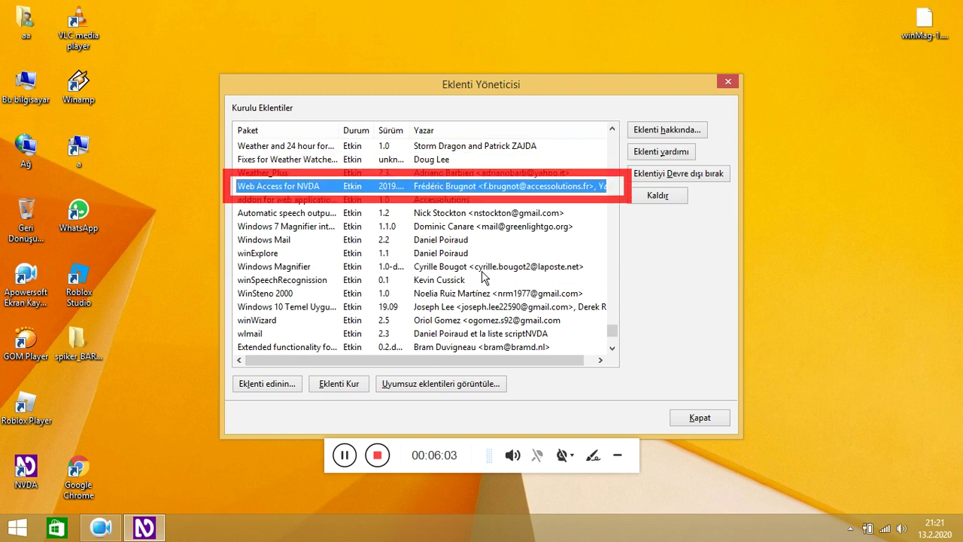
{"action": "key", "text": "Down"}
{"action": "key", "text": "Down"}
{"action": "key", "text": "Down"}
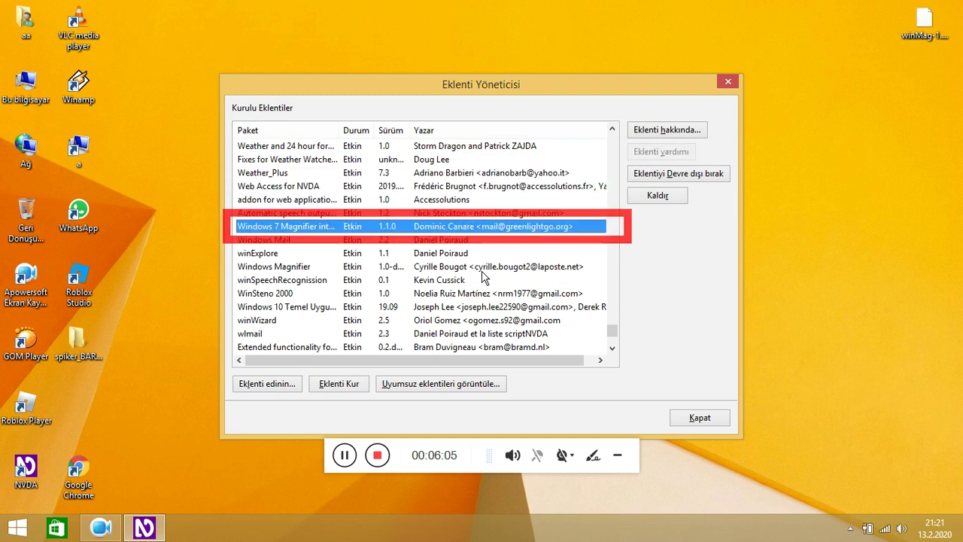
{"action": "key", "text": "Down"}
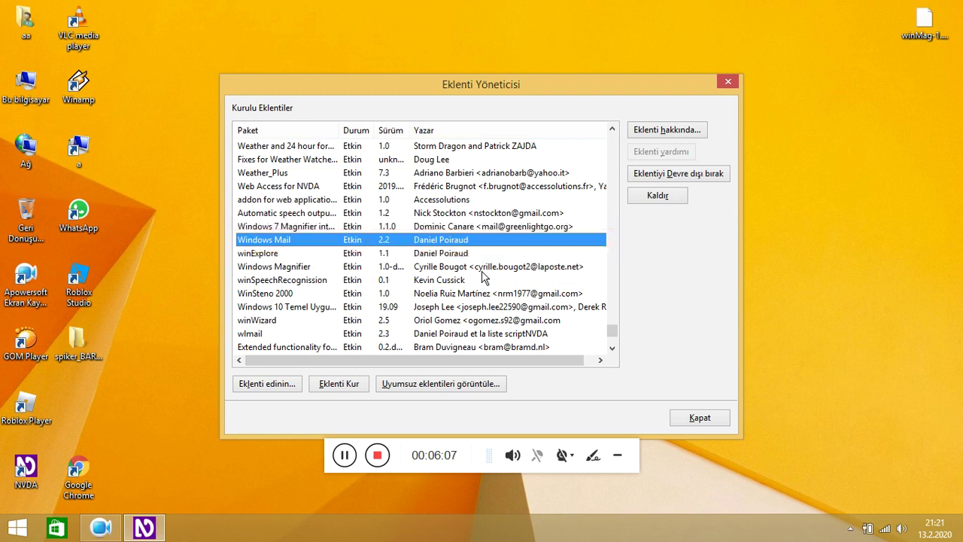
{"action": "key", "text": "Down"}
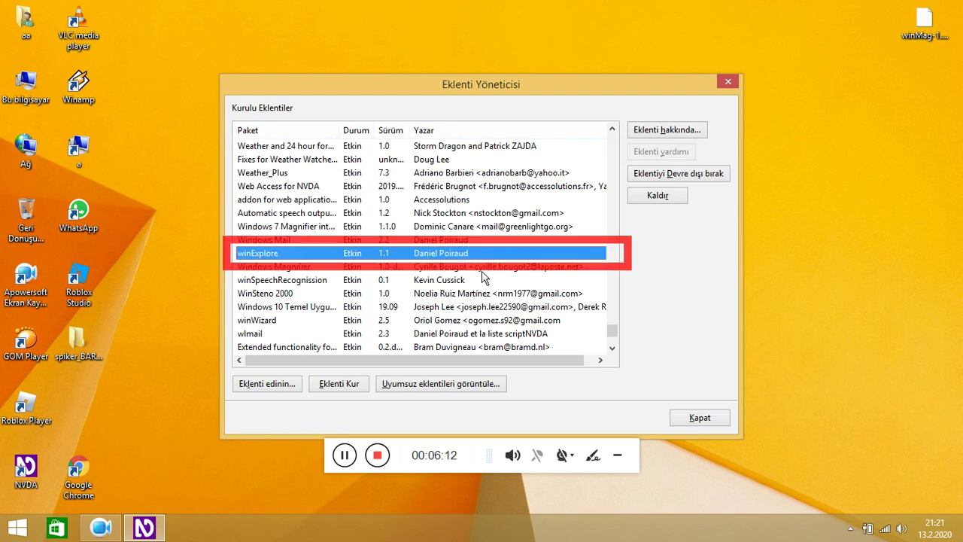
{"action": "key", "text": "Down"}
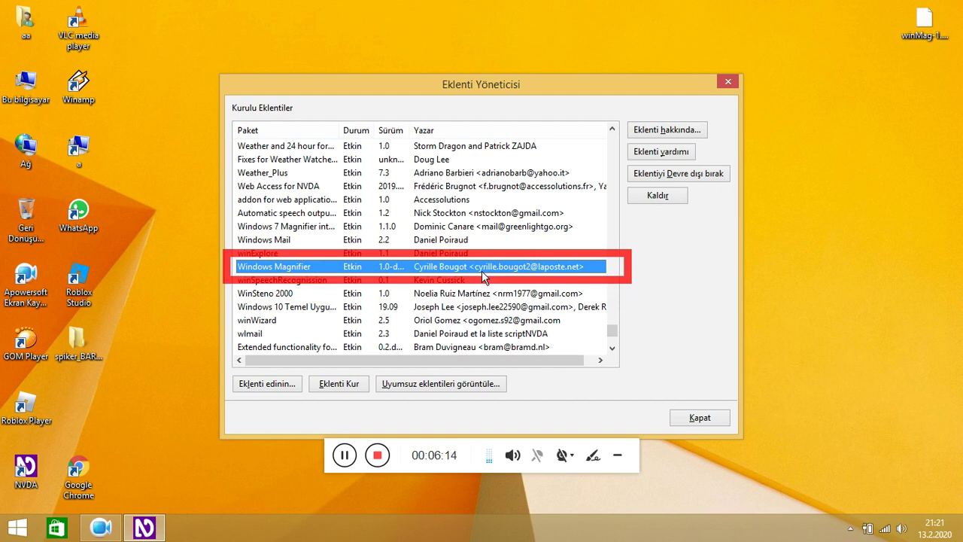
{"action": "key", "text": "Down"}
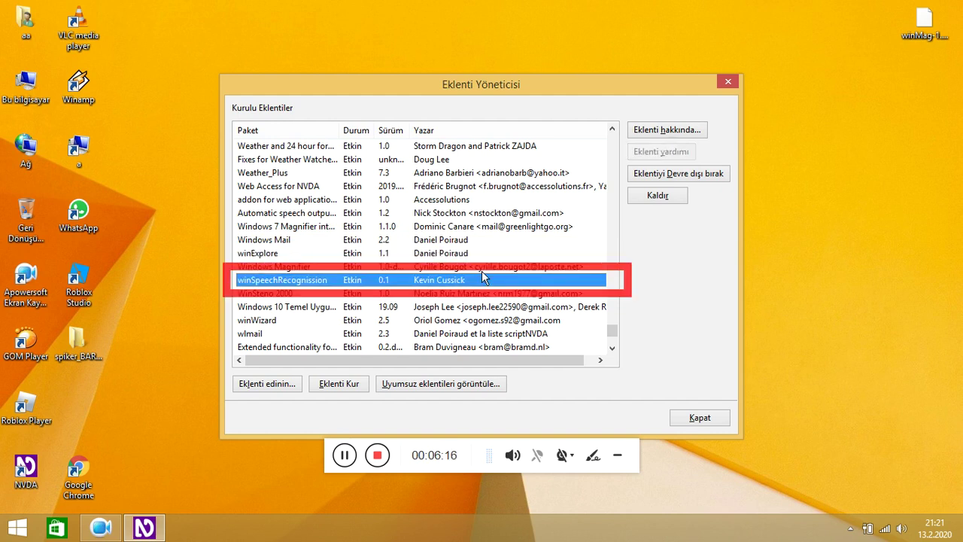
{"action": "key", "text": "Up"}
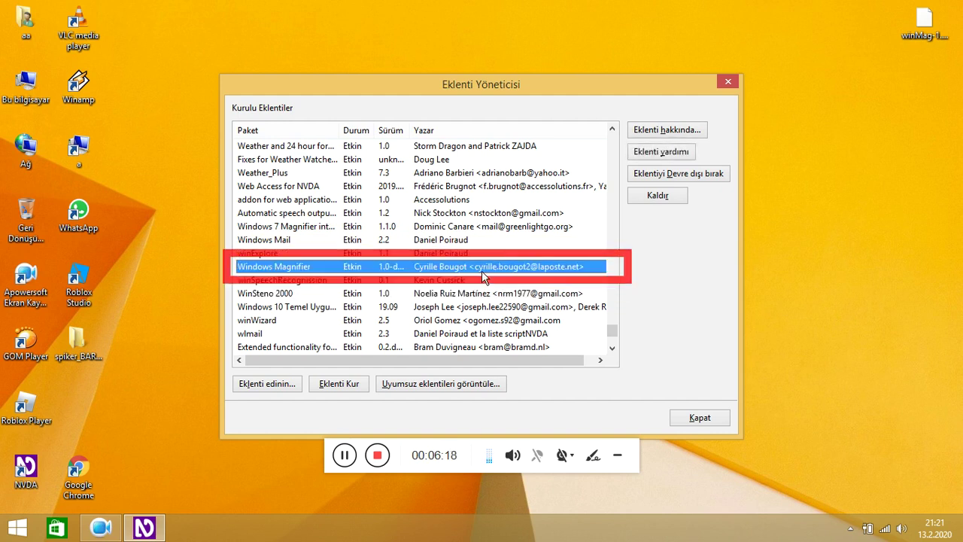
Step: Read the Windows Magnifier add-on's information, then close the add-on manager and return to the winMag file on the desktop
{"action": "key", "text": "Tab"}
{"action": "key", "text": "Return"}
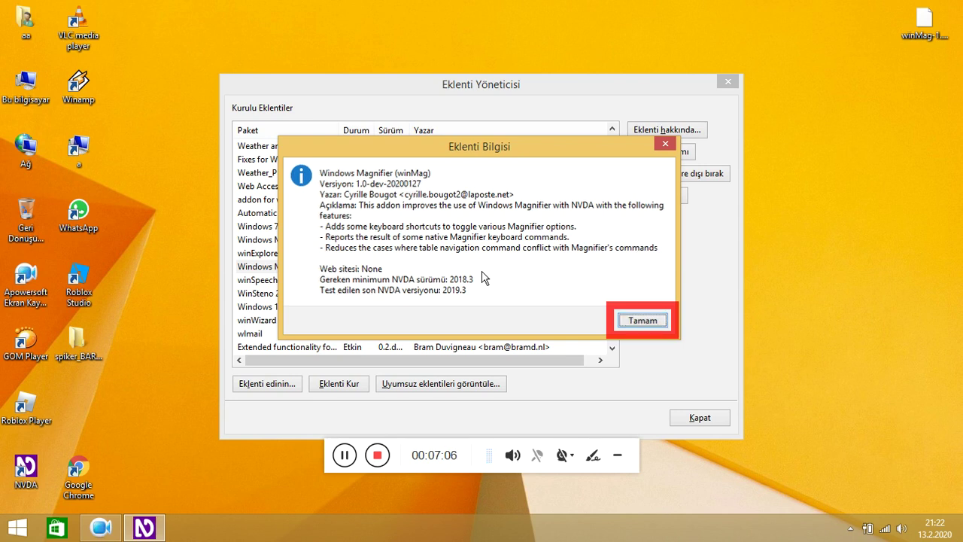
{"action": "key", "text": "Return"}
{"action": "key", "text": "Escape"}
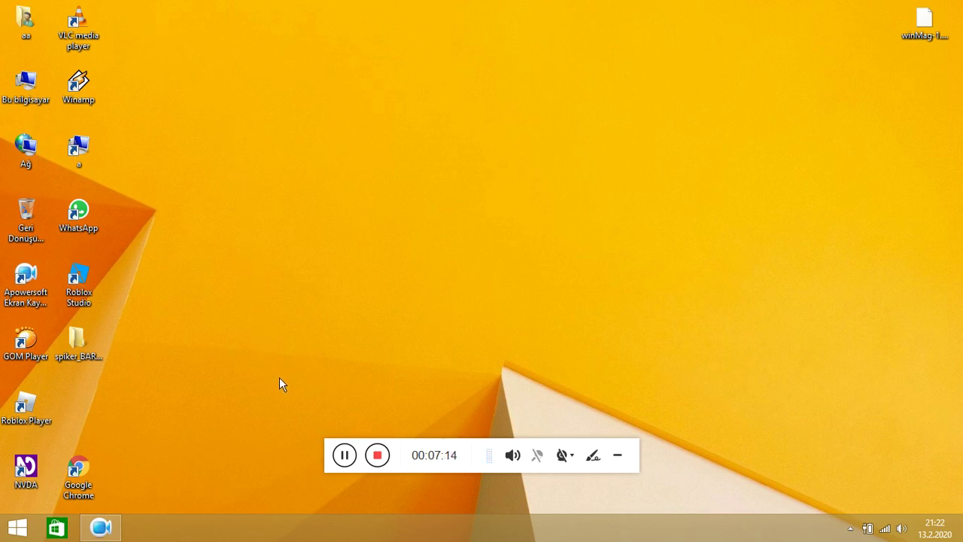
{"action": "key", "text": "End"}
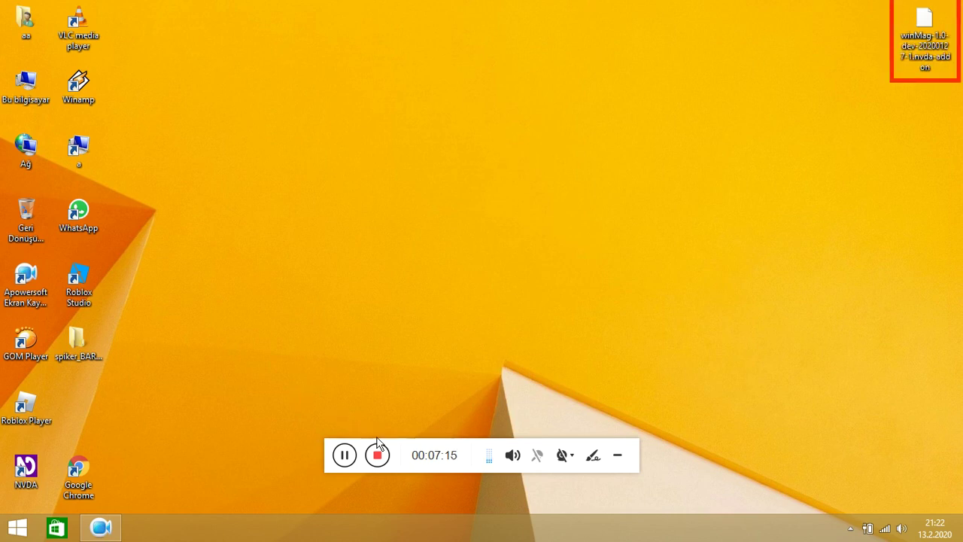